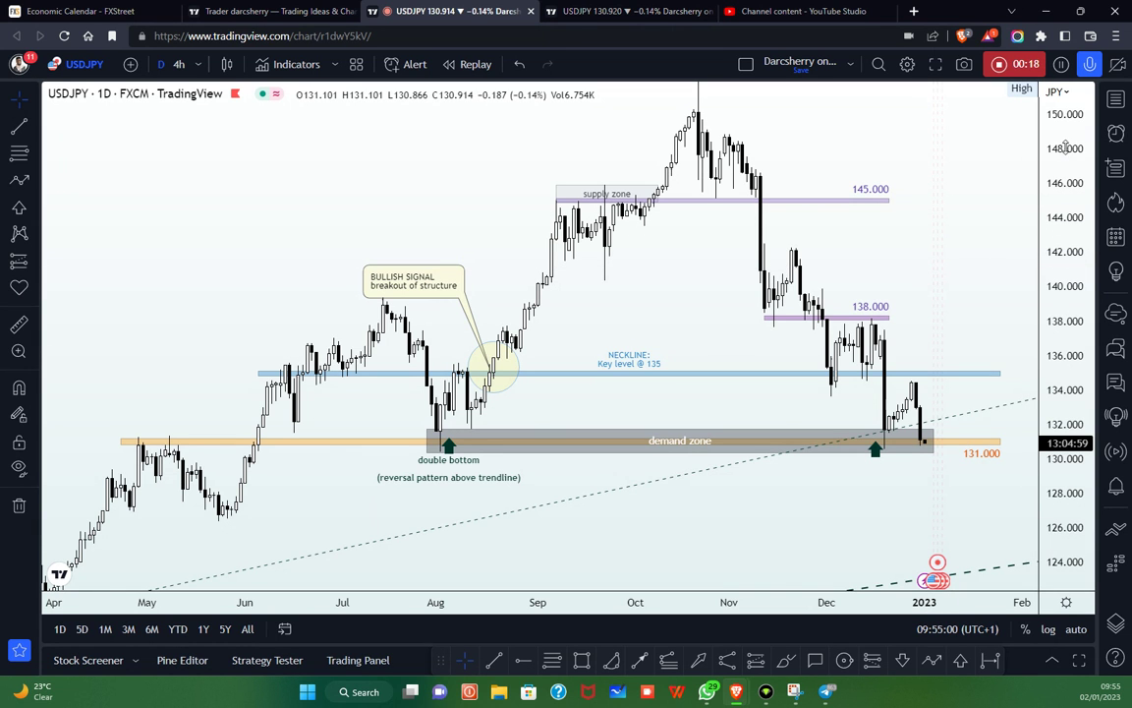
Zoom out and pan the USDJPY daily chart back to 2021, showing the full uptrend and both trendlines
scroll(1065, 146, down, 2)
scroll(644, 411, down, 5)
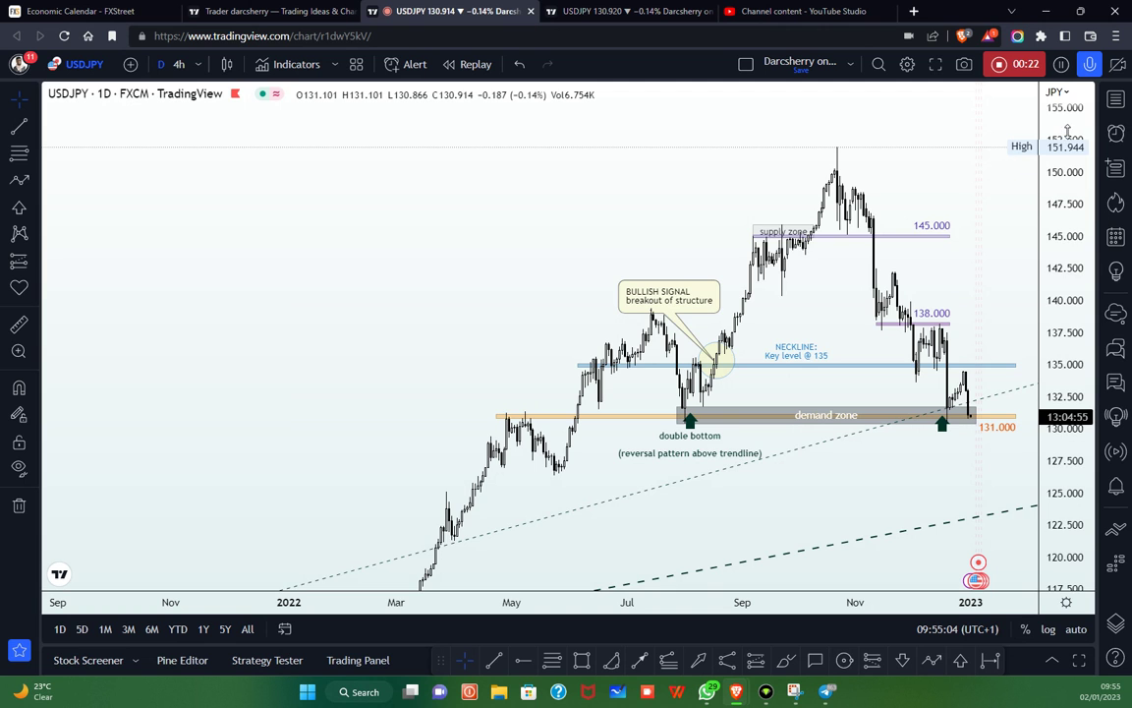
scroll(1067, 131, down, 3)
drag(461, 307, 427, 211)
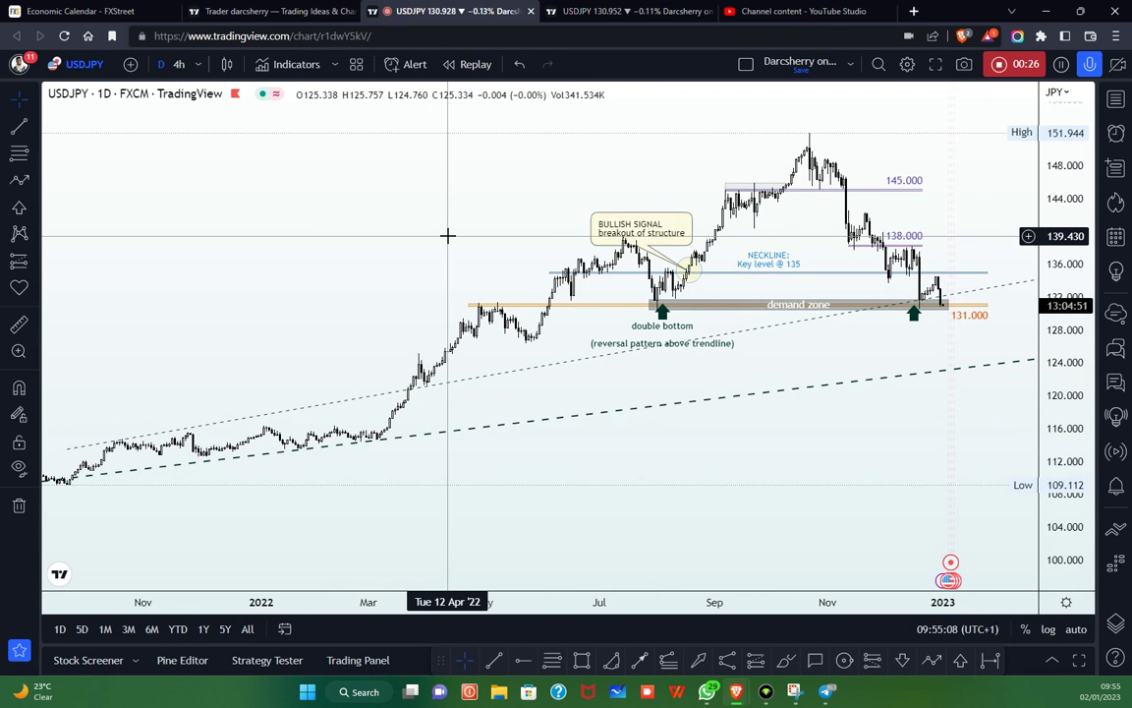
scroll(447, 235, down, 5)
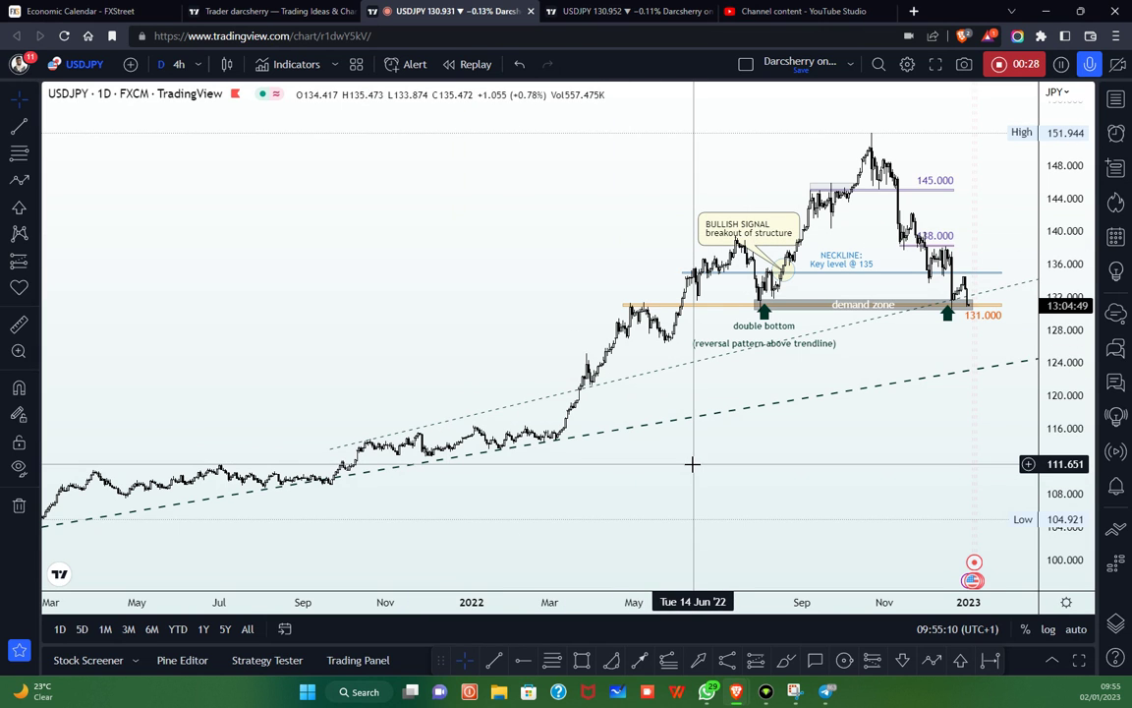
drag(690, 463, 660, 447)
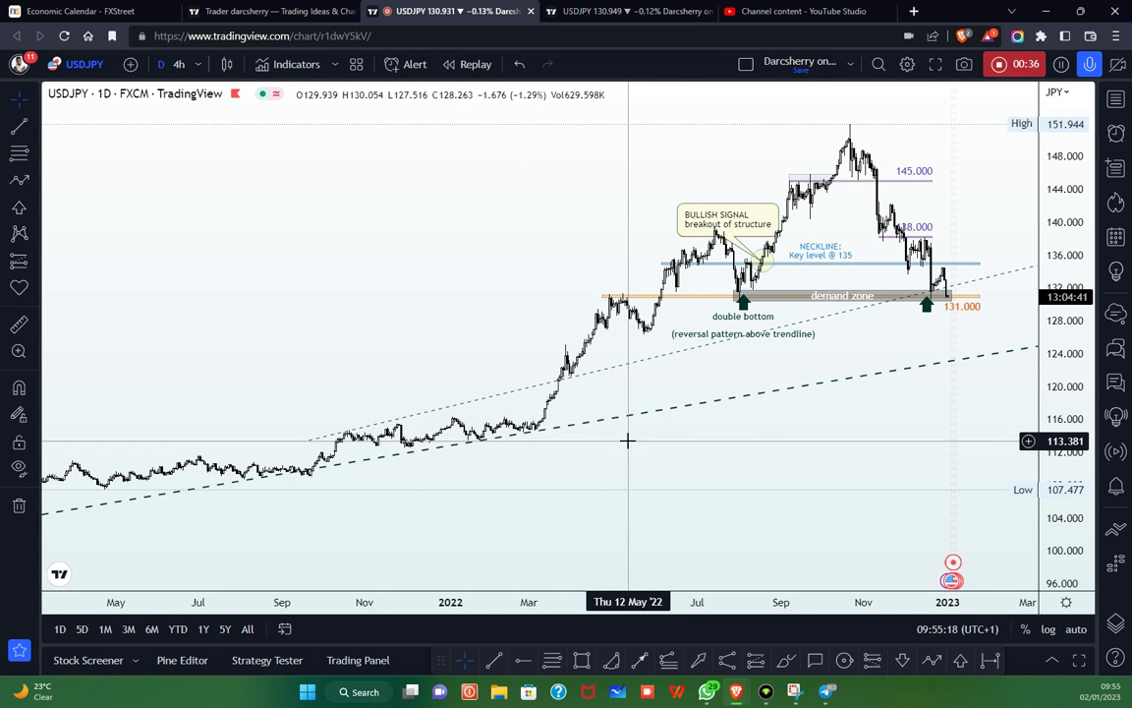
drag(627, 440, 615, 443)
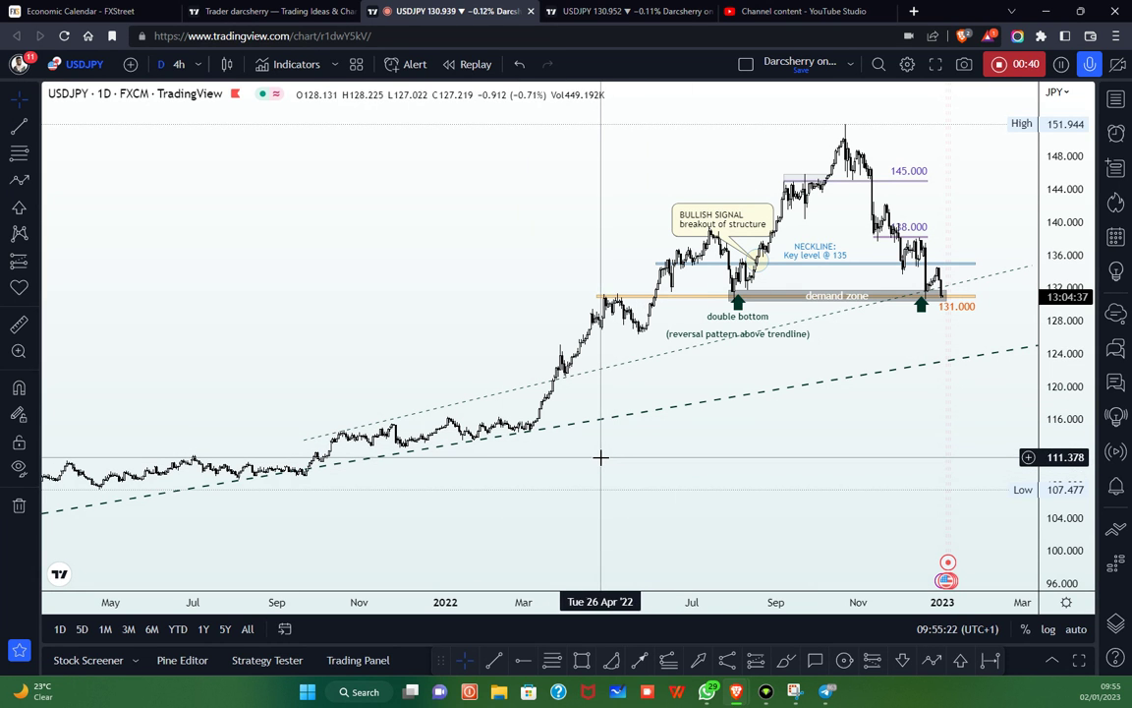
drag(657, 435, 623, 445)
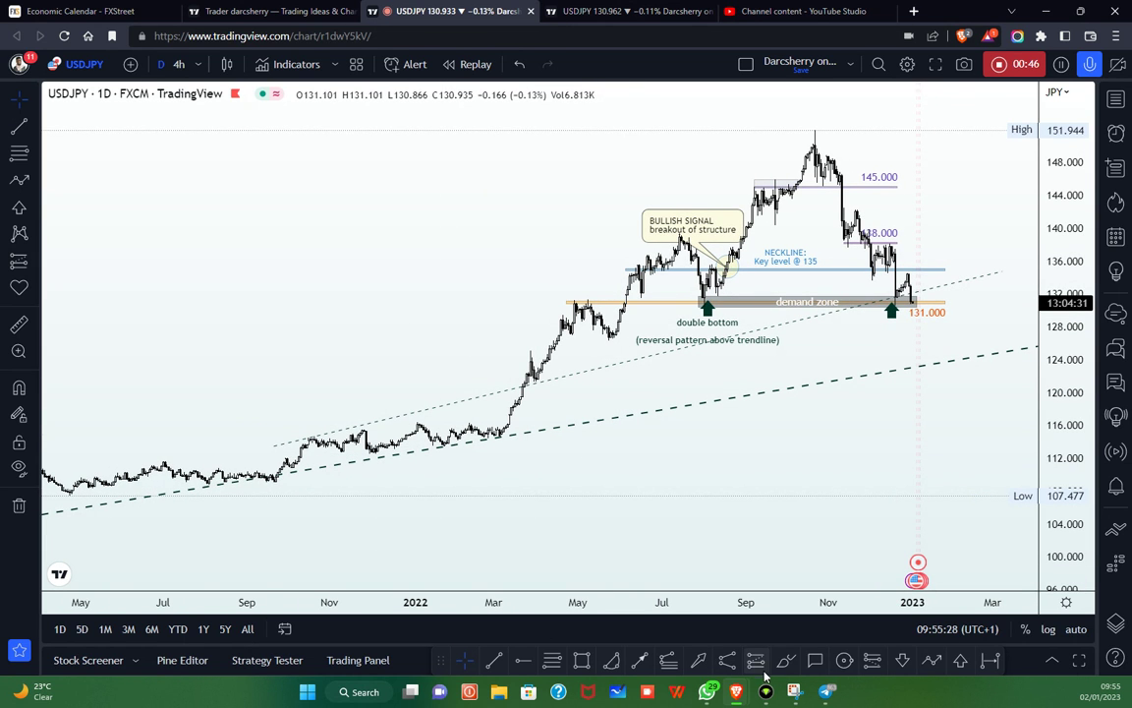
scroll(601, 468, down, 4)
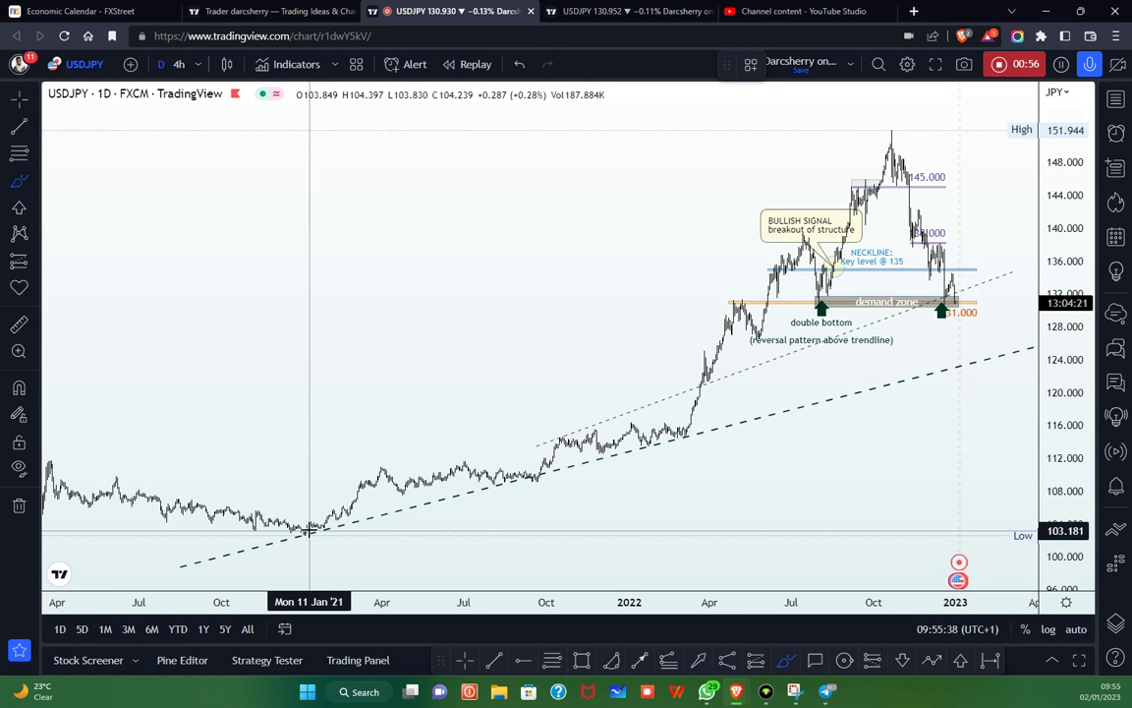
click(304, 532)
mouse_move(305, 532)
mouse_down()
mouse_move(501, 513)
mouse_move(646, 462)
mouse_move(688, 432)
mouse_move(366, 501)
mouse_move(310, 528)
mouse_up()
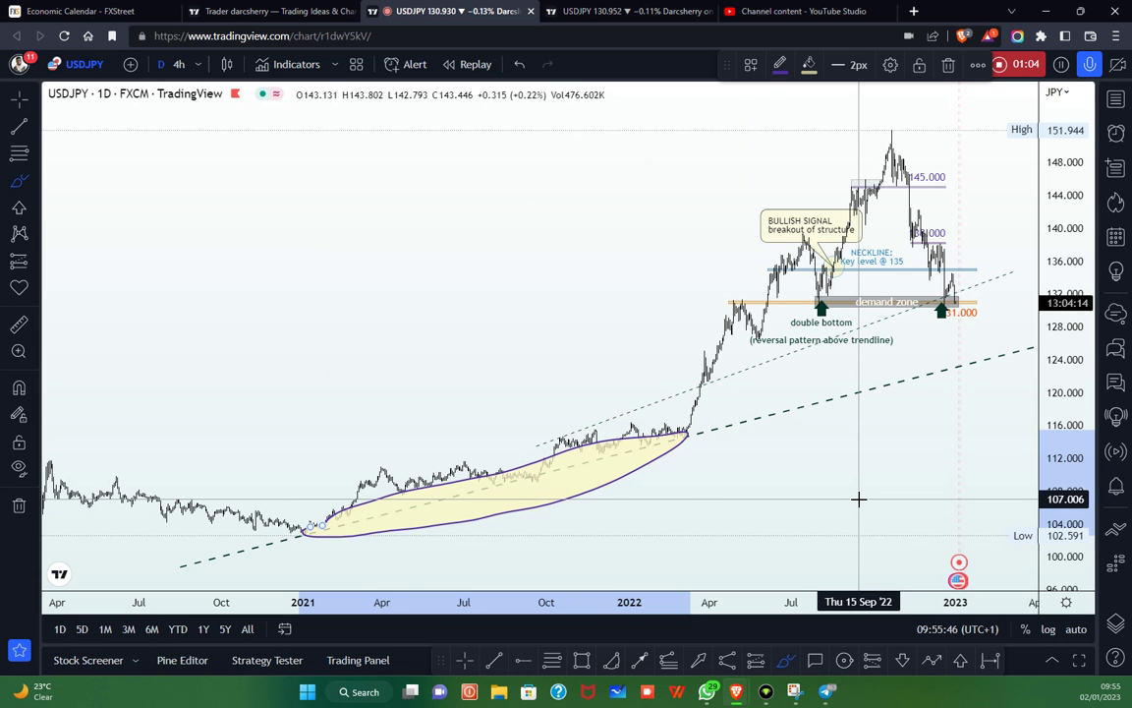
key(Delete)
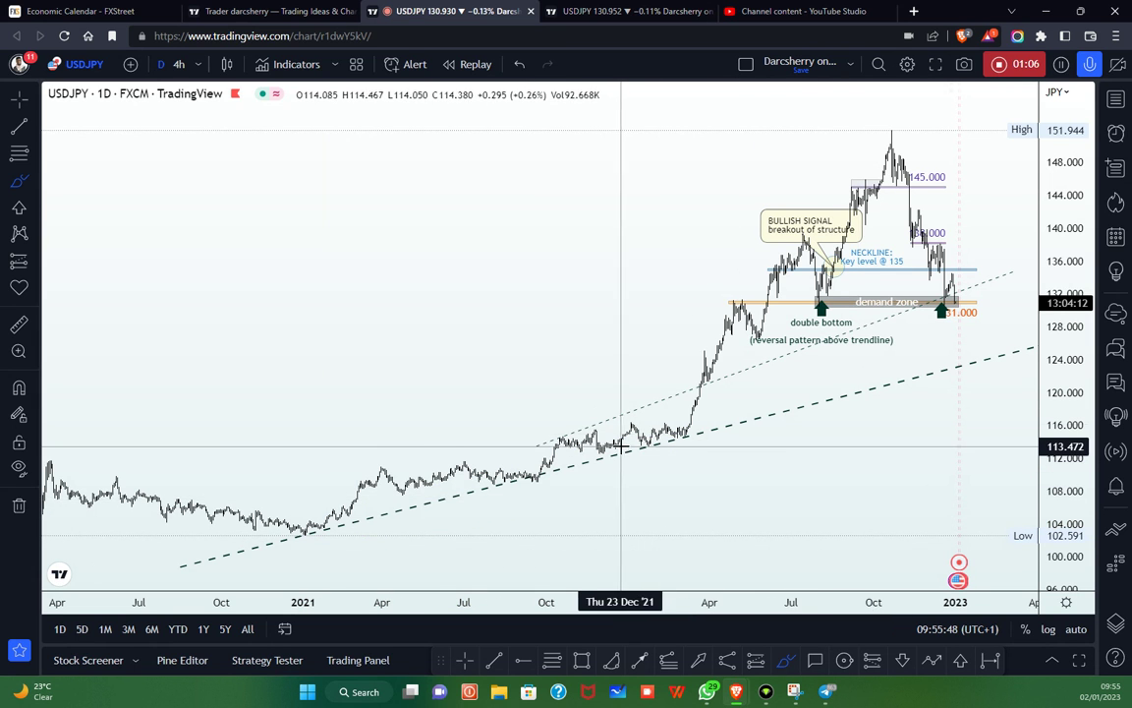
scroll(619, 448, up, 5)
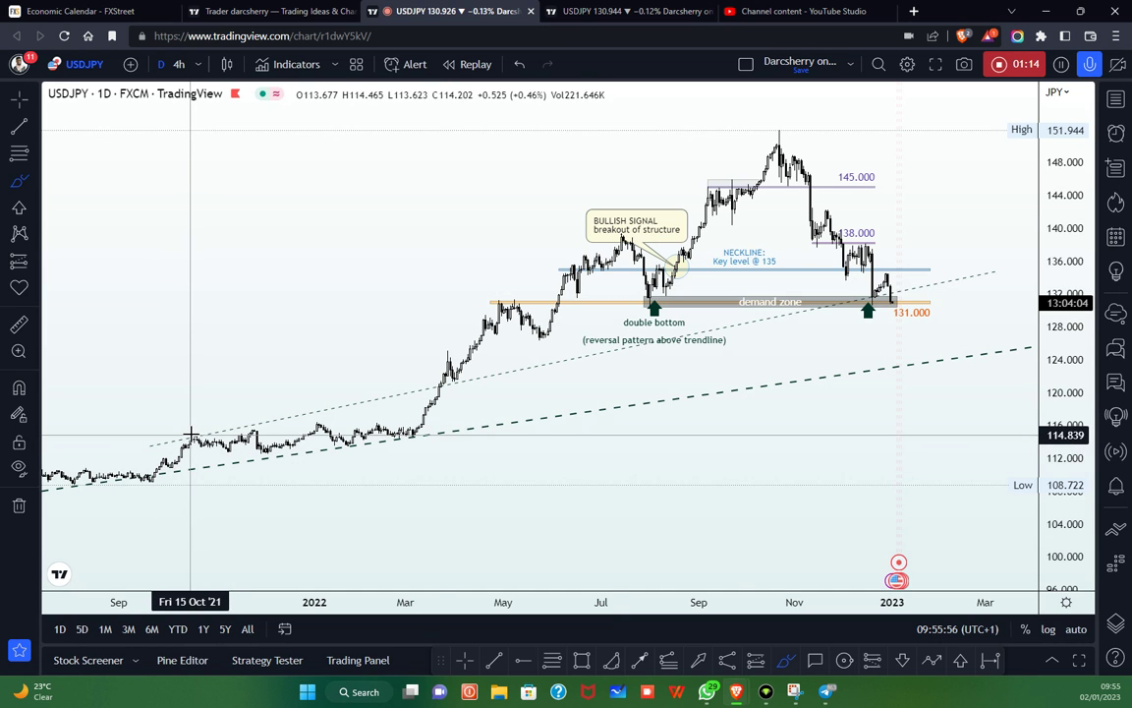
click(180, 433)
mouse_move(180, 432)
mouse_down()
mouse_move(265, 433)
mouse_move(709, 359)
mouse_move(902, 283)
mouse_move(890, 303)
mouse_up()
drag(742, 313, 192, 420)
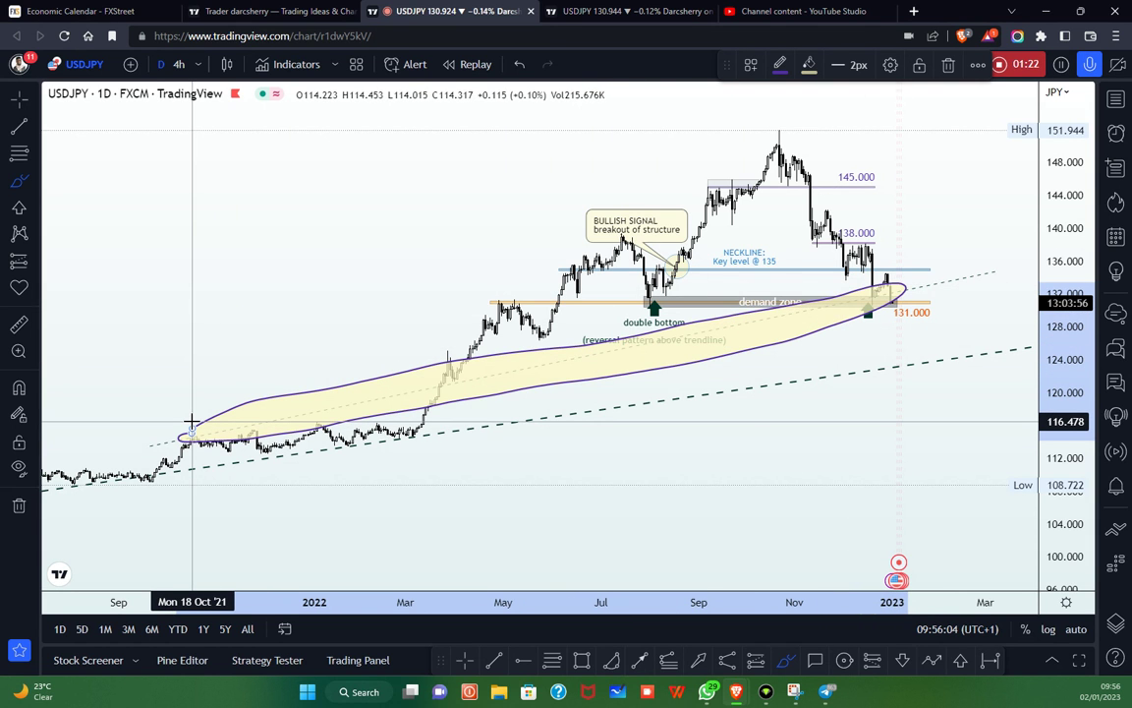
key(Delete)
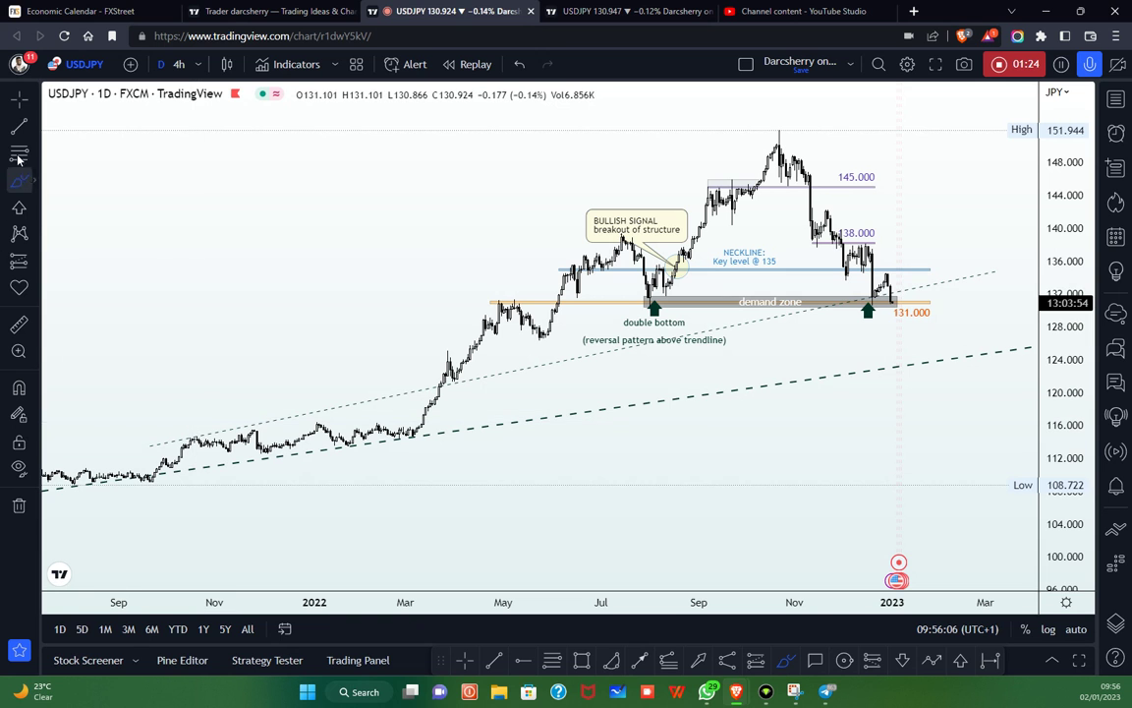
Zoom into the 2022 daily candles around the demand zone and 135 neckline, then select the orange 131.000 zone
scroll(796, 491, up, 3)
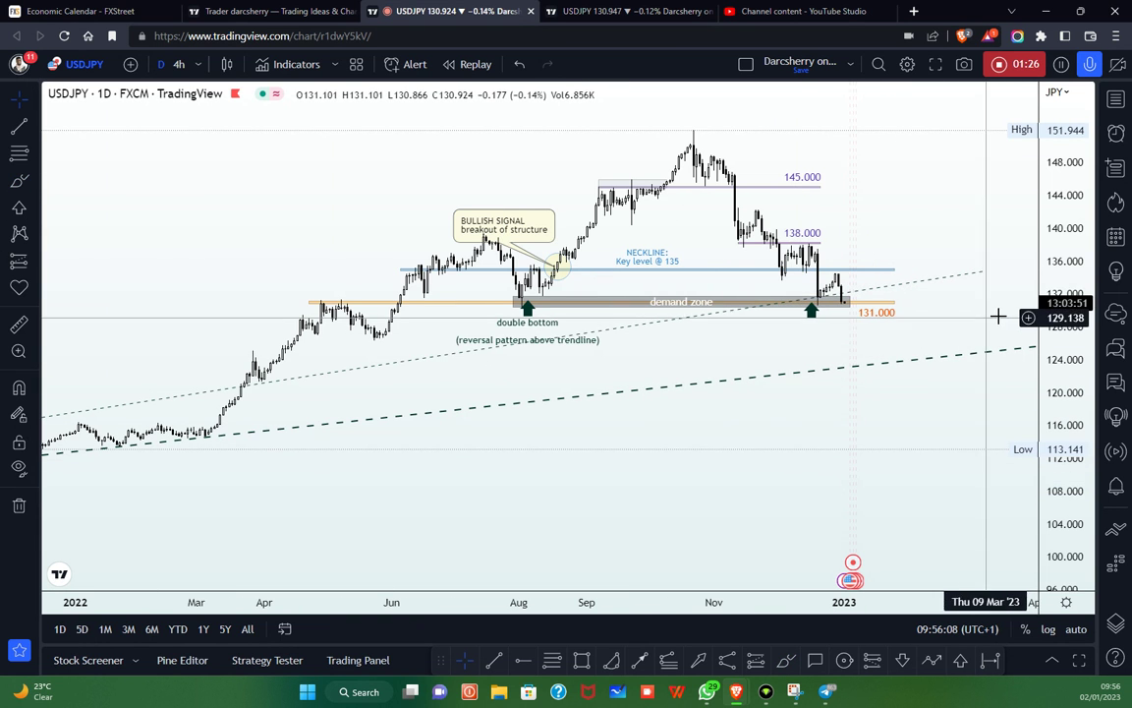
drag(1050, 386, 1049, 354)
drag(986, 235, 955, 369)
drag(1075, 414, 1075, 394)
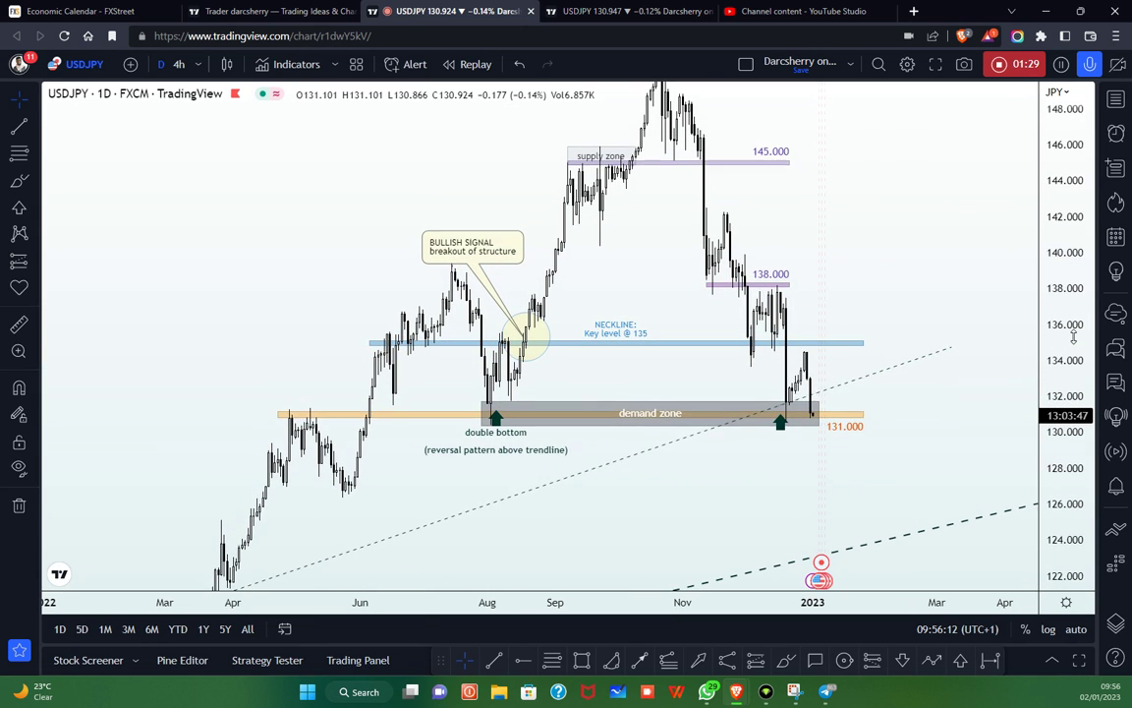
scroll(875, 462, up, 4)
drag(752, 499, 970, 470)
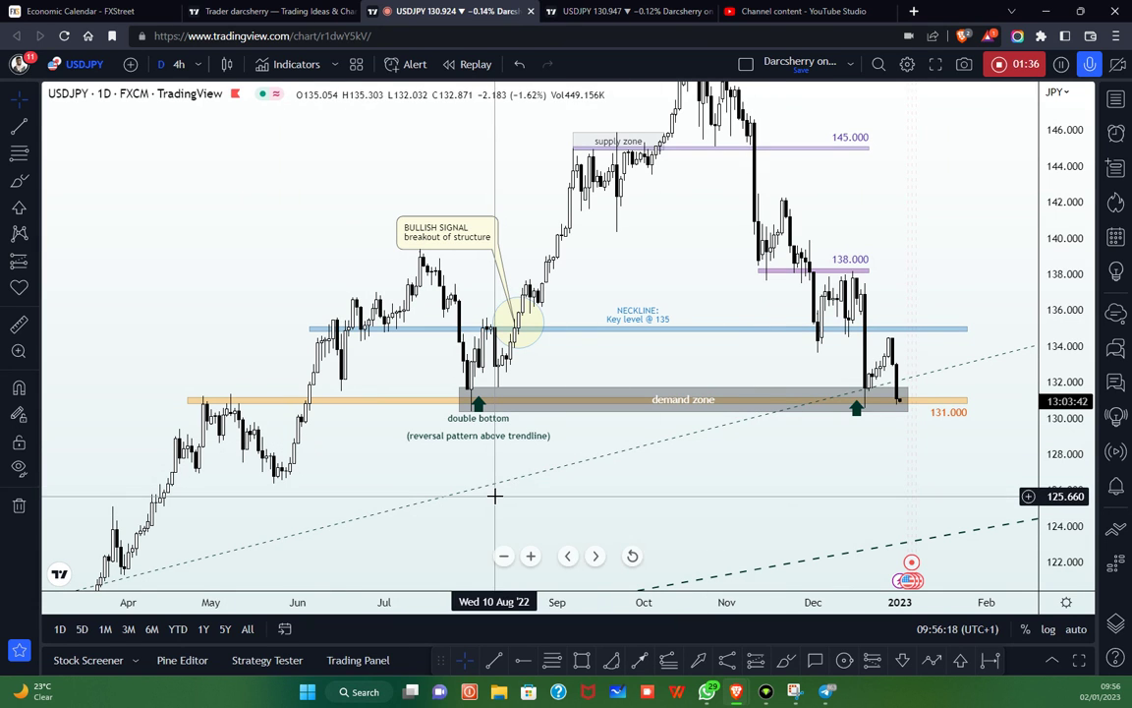
click(219, 406)
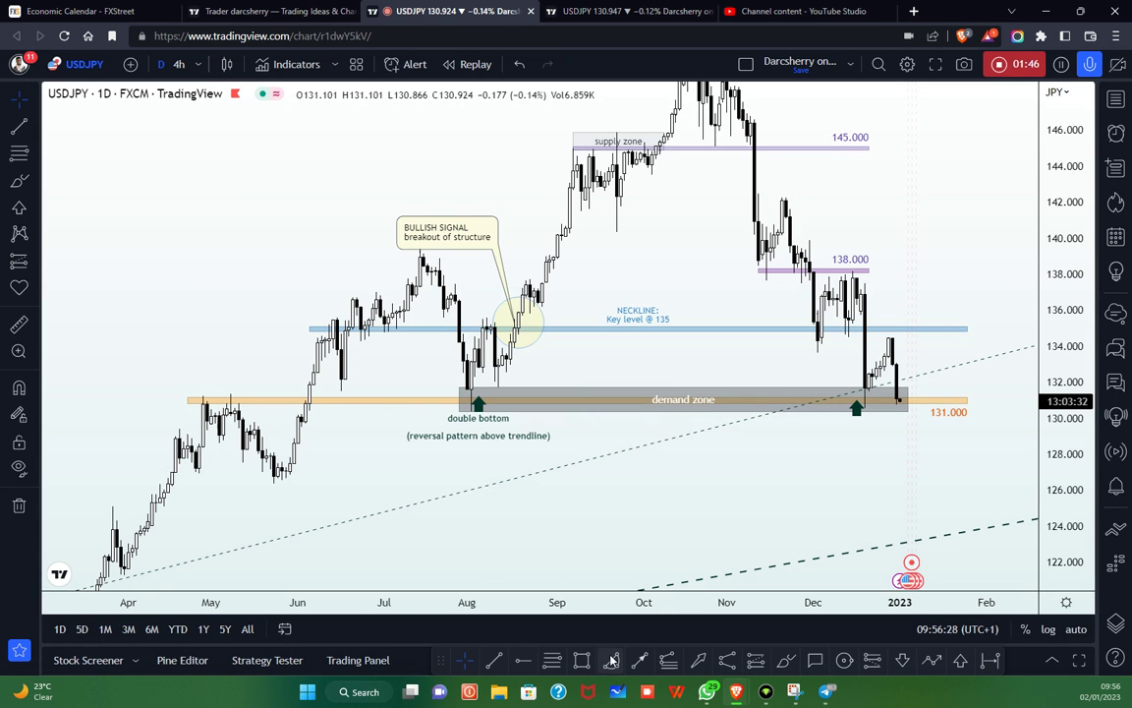
click(786, 660)
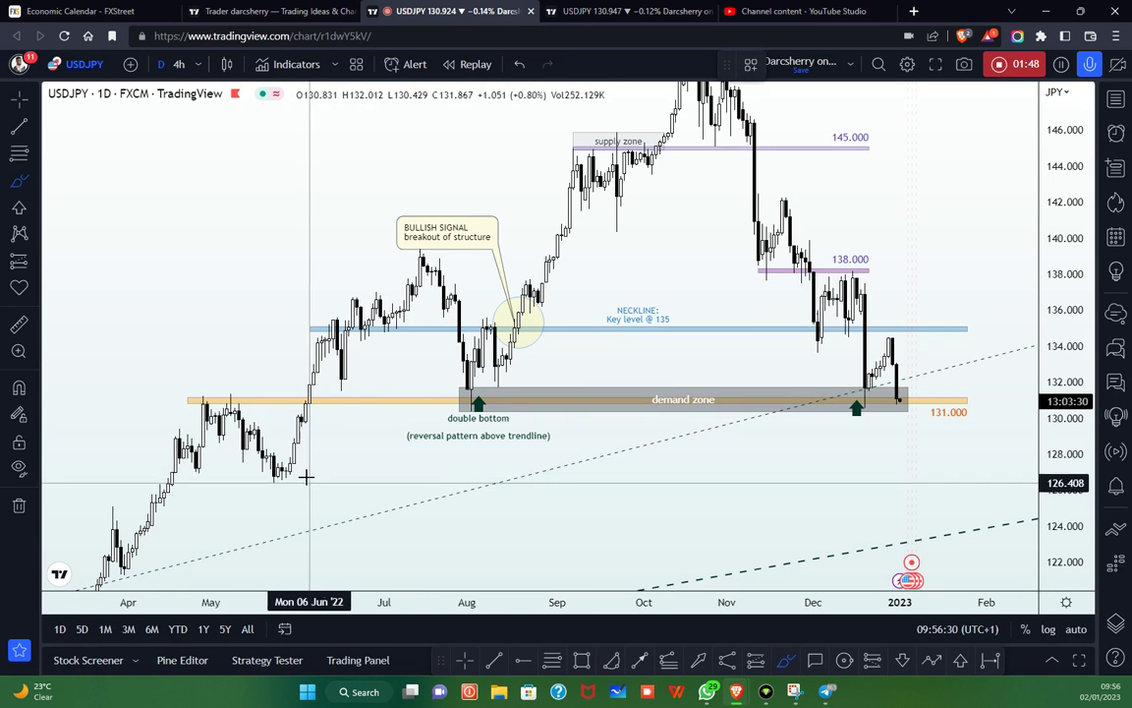
mouse_move(239, 394)
mouse_down()
mouse_move(203, 391)
mouse_move(187, 409)
mouse_move(220, 416)
mouse_move(246, 405)
mouse_move(215, 393)
mouse_up()
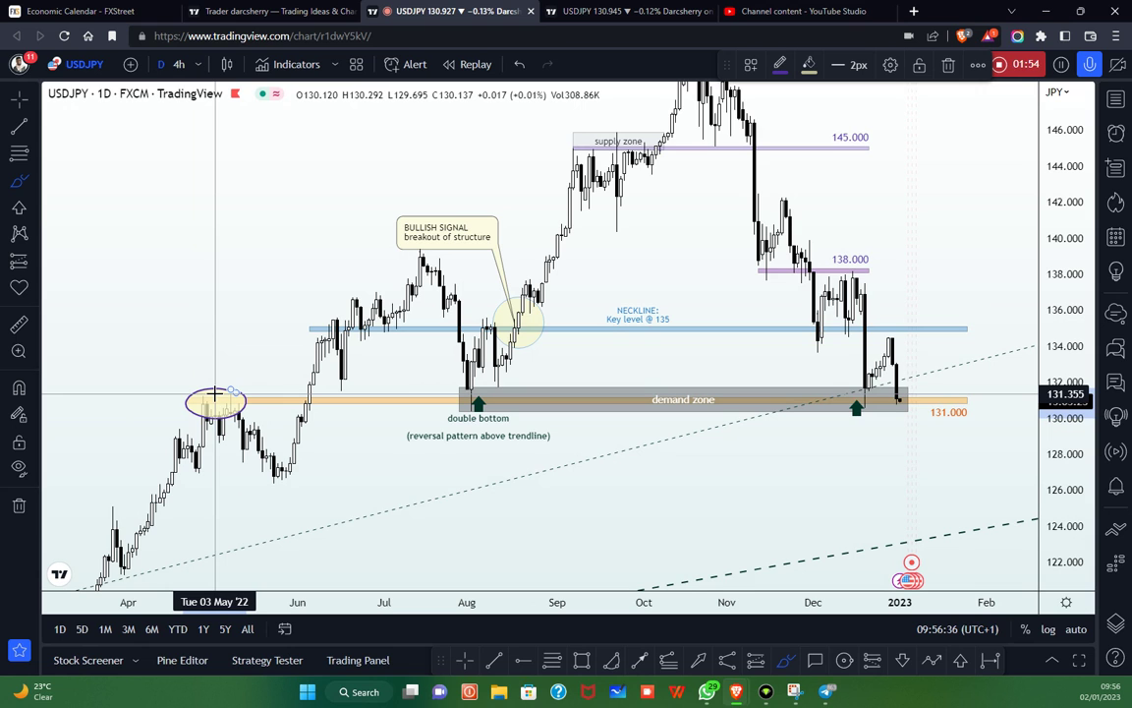
key(Delete)
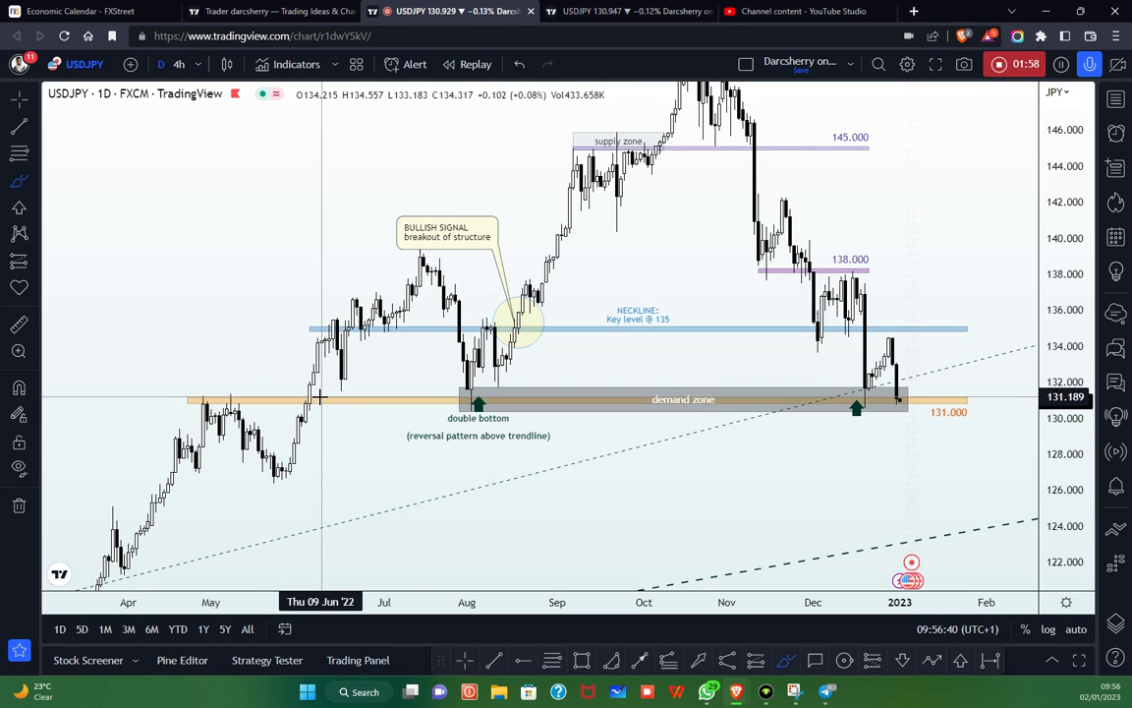
mouse_move(317, 395)
mouse_down()
mouse_move(302, 394)
mouse_move(293, 412)
mouse_move(330, 406)
mouse_move(313, 392)
mouse_up()
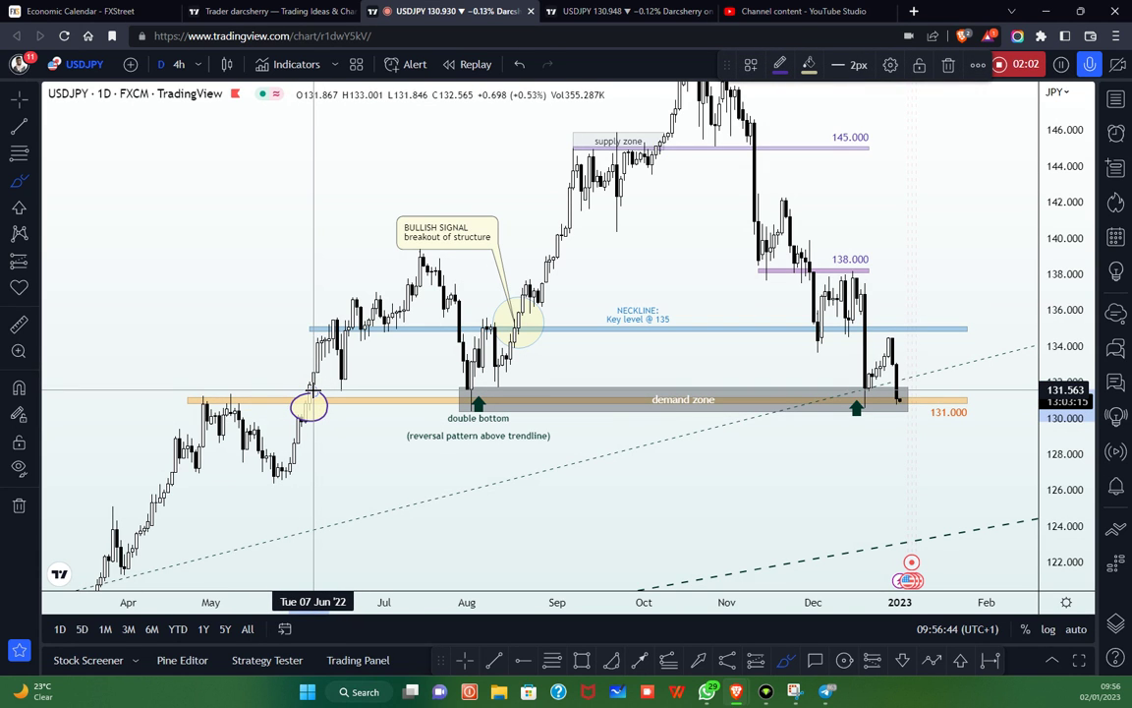
key(Delete)
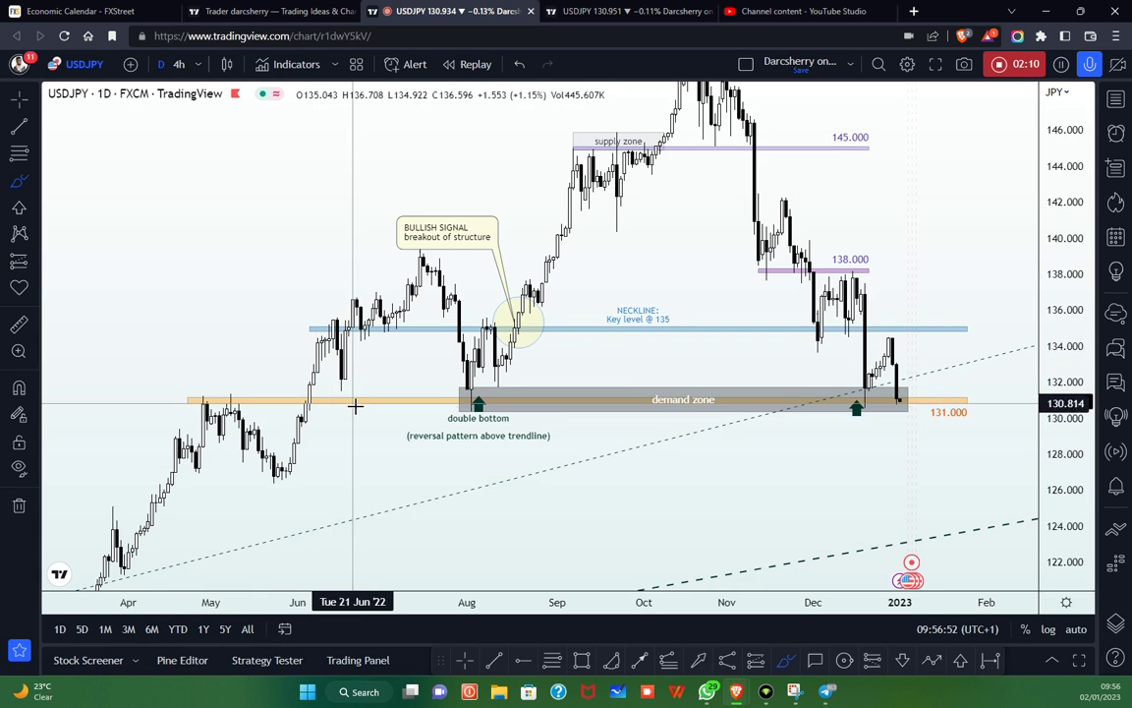
scroll(354, 404, up, 1)
mouse_move(287, 381)
mouse_down()
mouse_move(272, 375)
mouse_move(279, 413)
mouse_move(281, 379)
mouse_up()
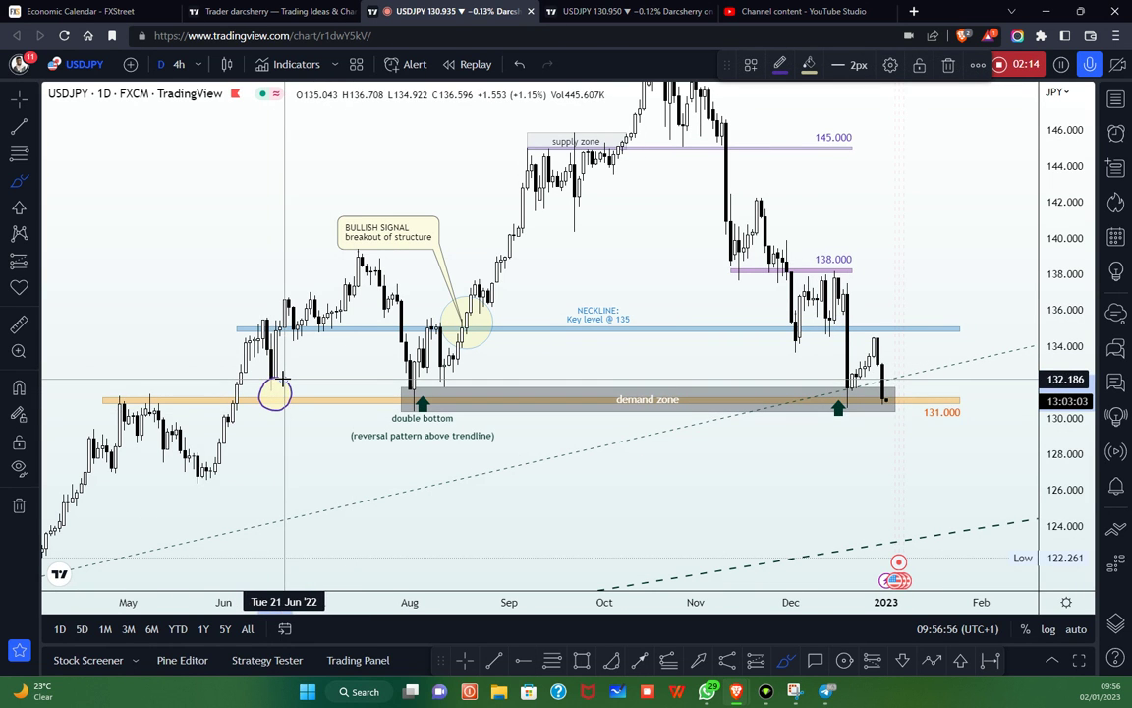
key(Delete)
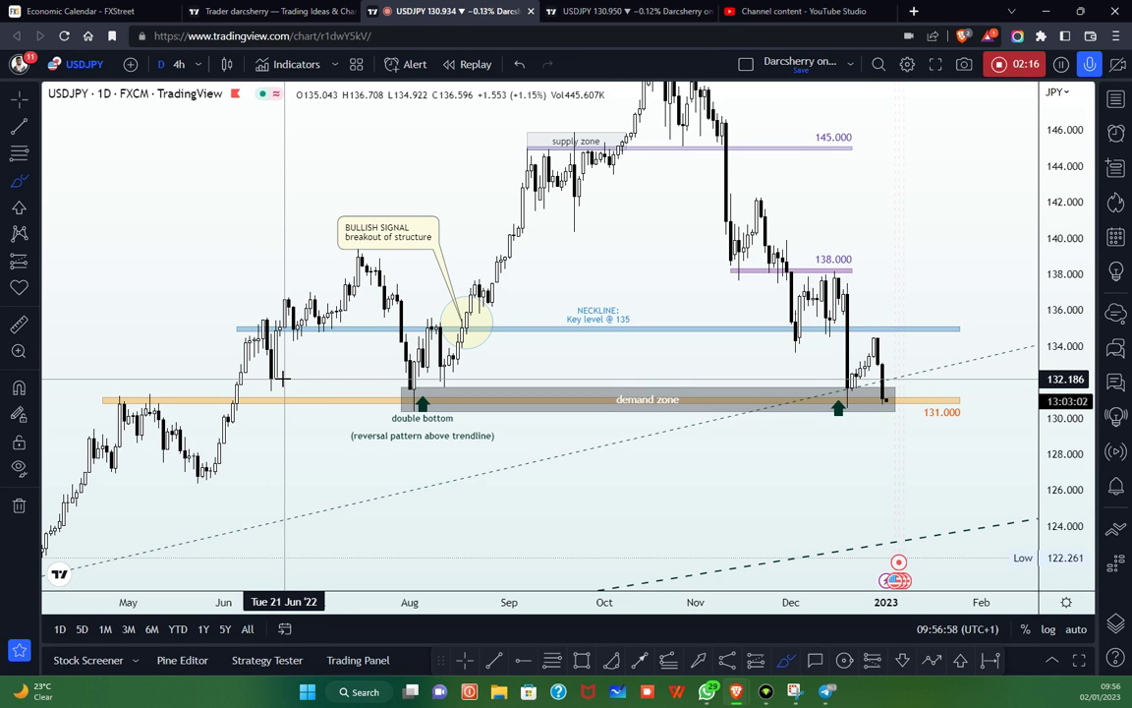
mouse_move(449, 379)
mouse_down()
mouse_move(417, 373)
mouse_move(398, 399)
mouse_move(434, 412)
mouse_move(451, 379)
mouse_up()
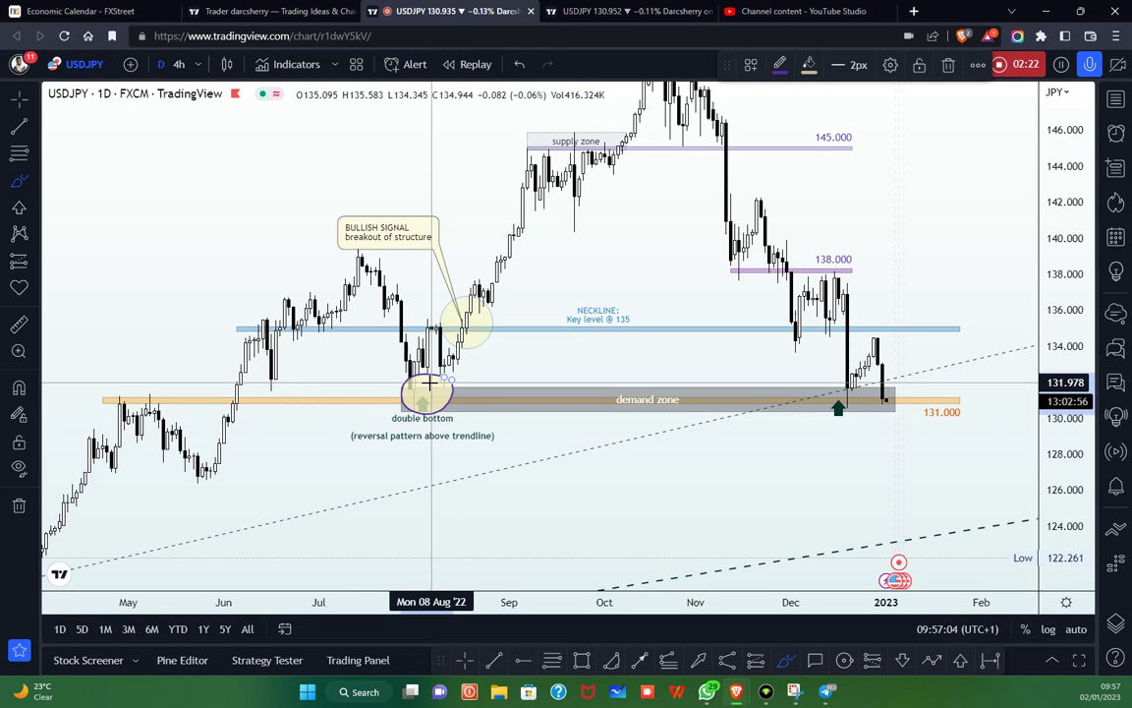
key(Delete)
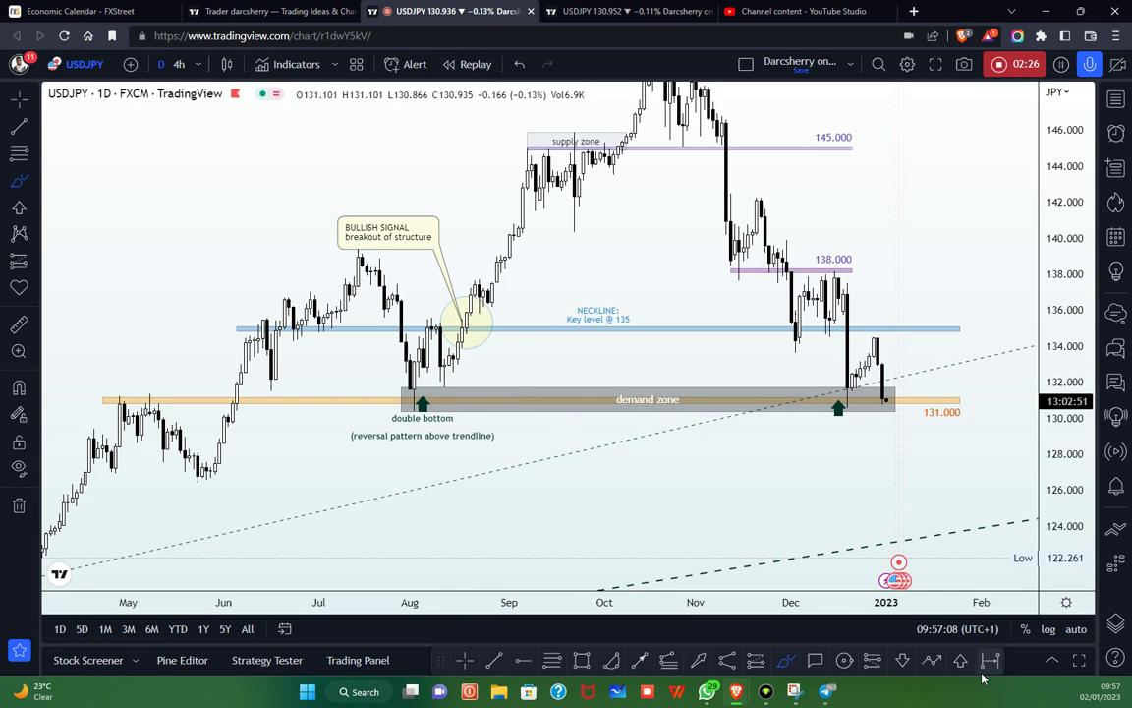
click(933, 664)
drag(349, 256, 411, 393)
click(427, 323)
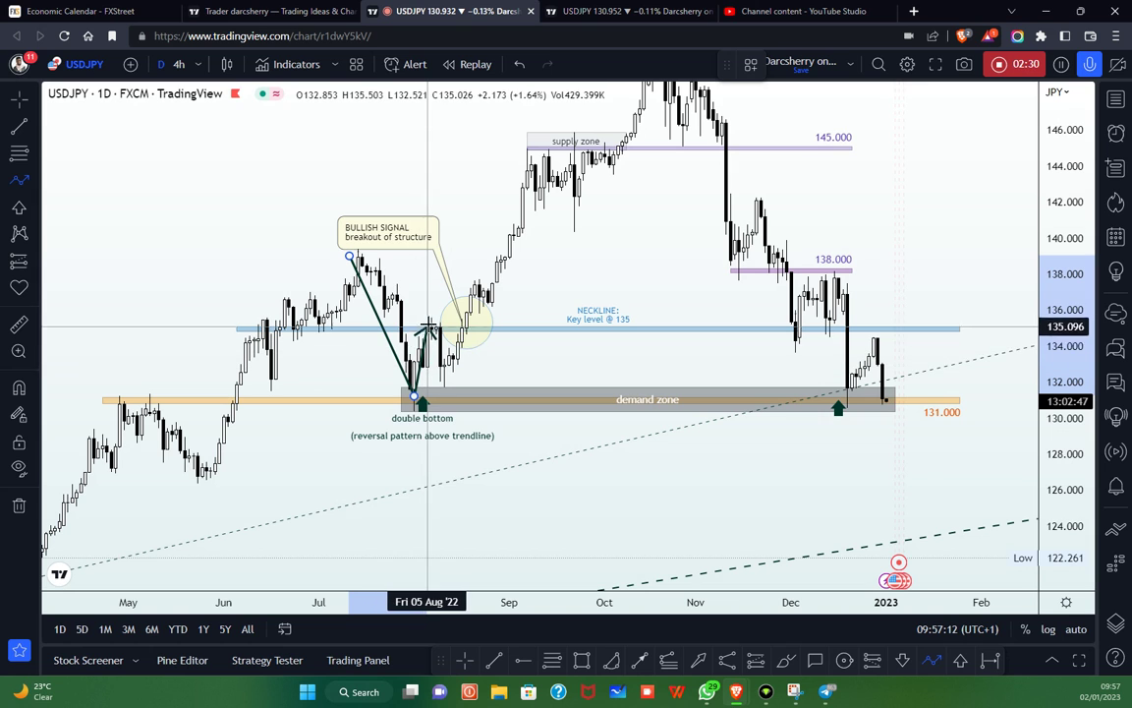
click(443, 383)
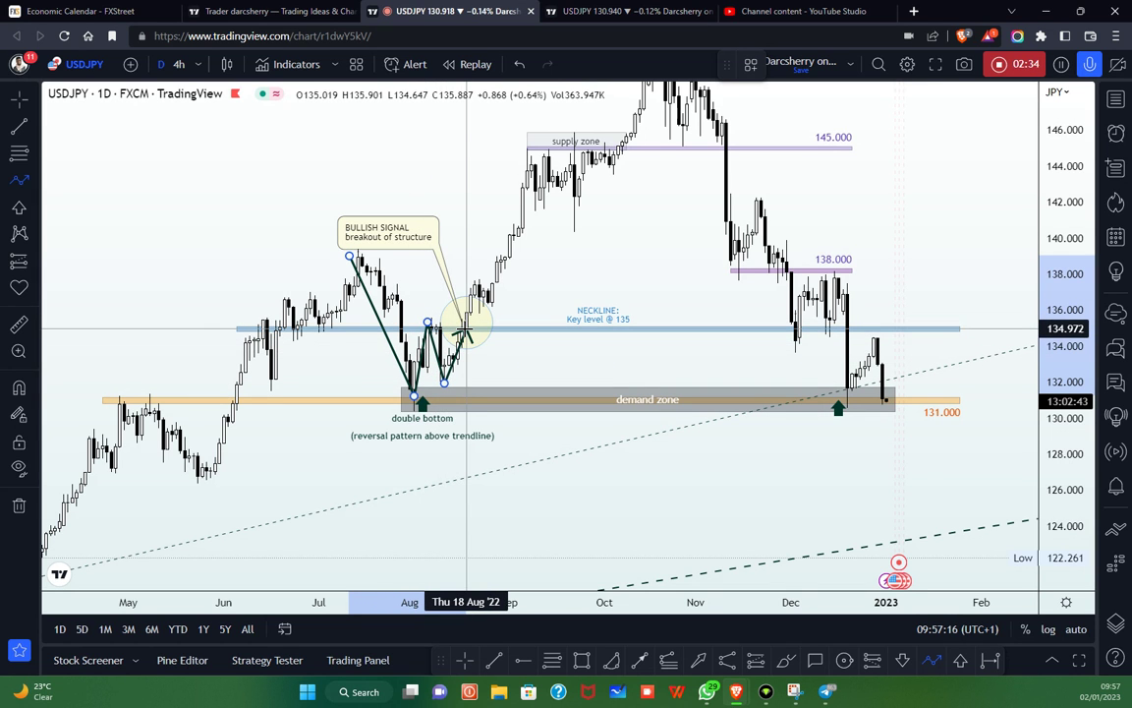
click(463, 329)
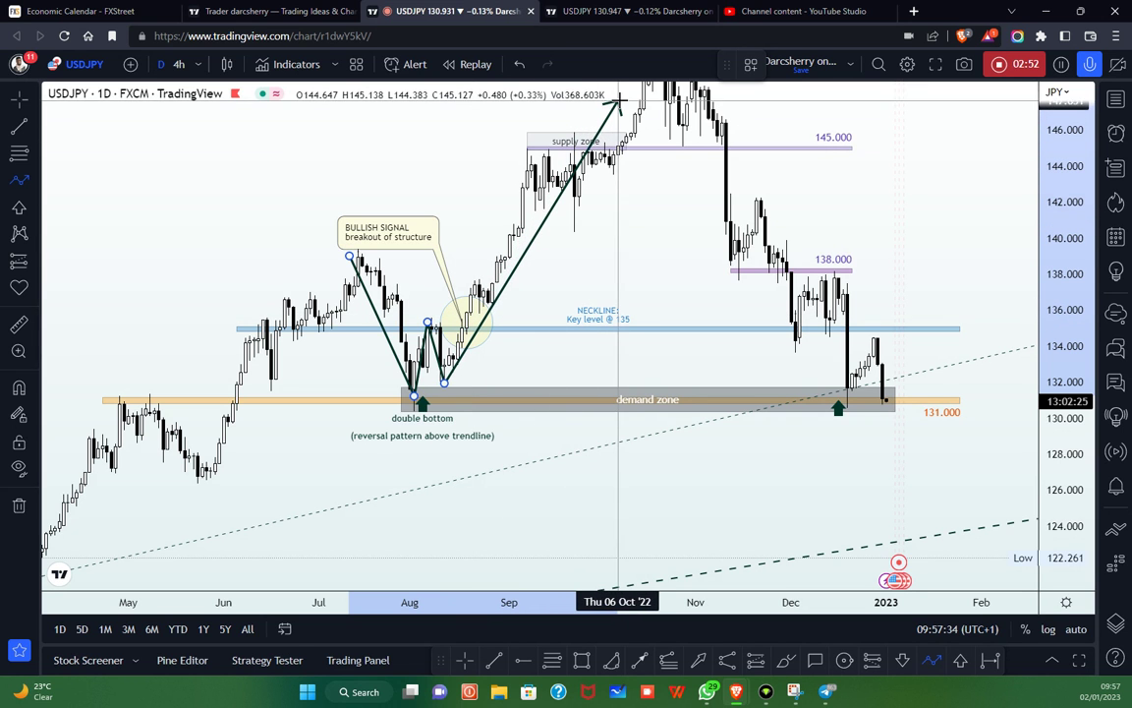
click(627, 97)
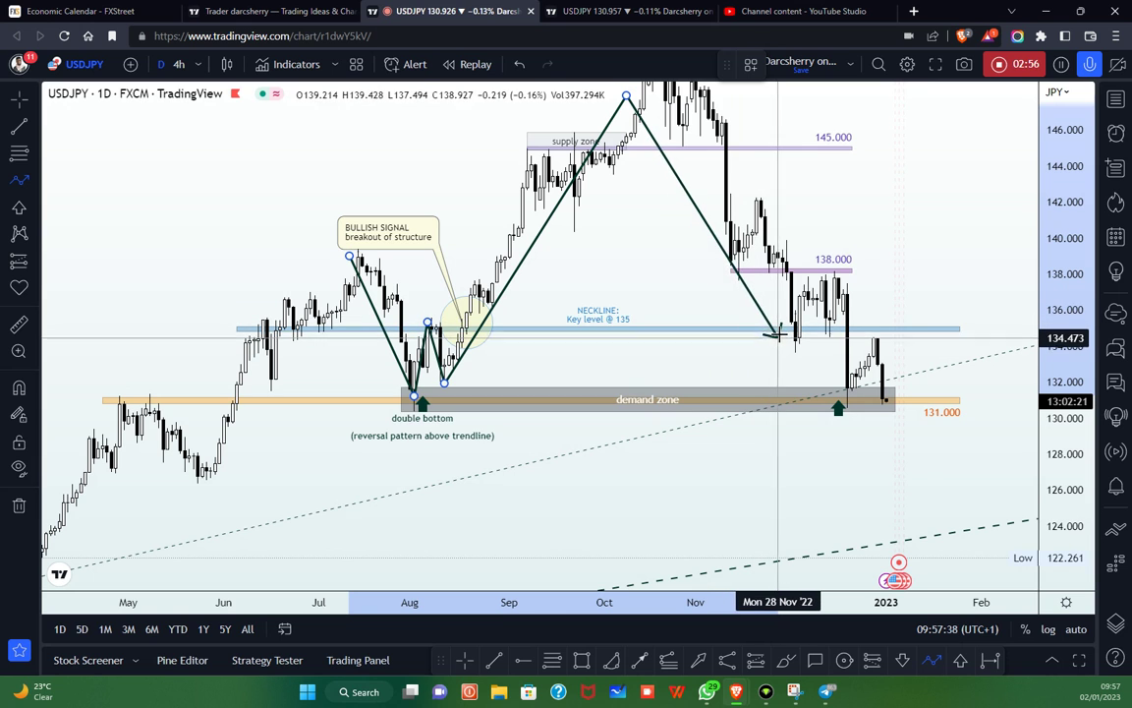
click(786, 331)
click(804, 268)
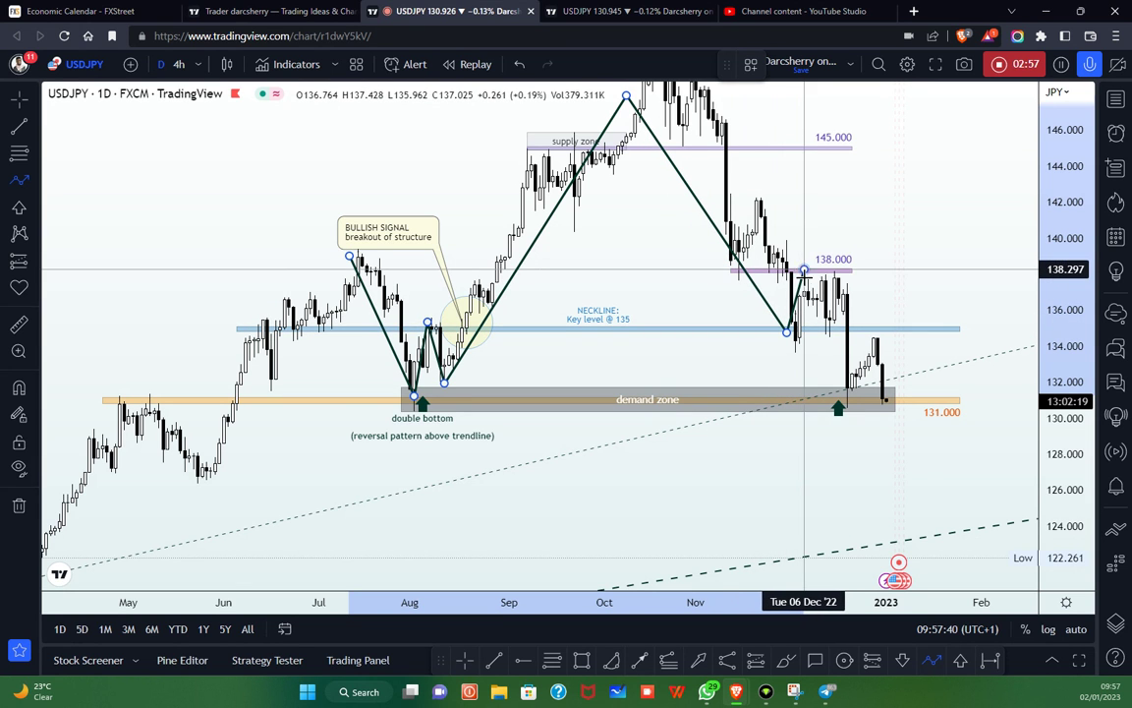
click(812, 326)
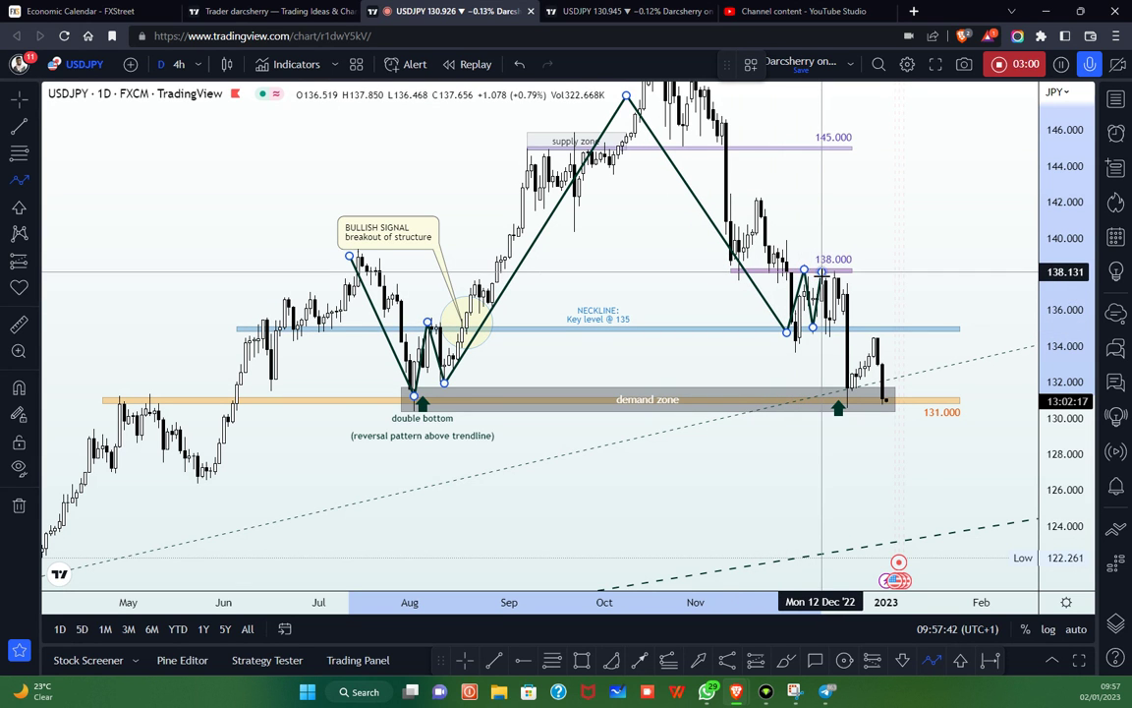
click(822, 269)
click(833, 322)
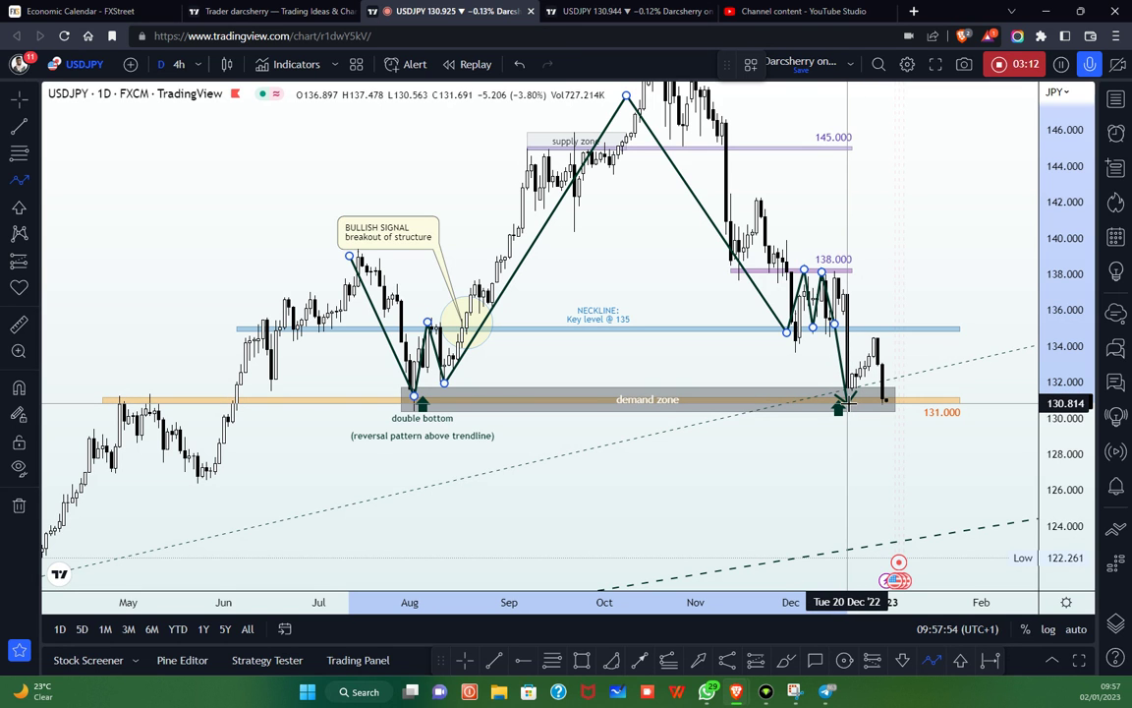
click(847, 403)
click(874, 342)
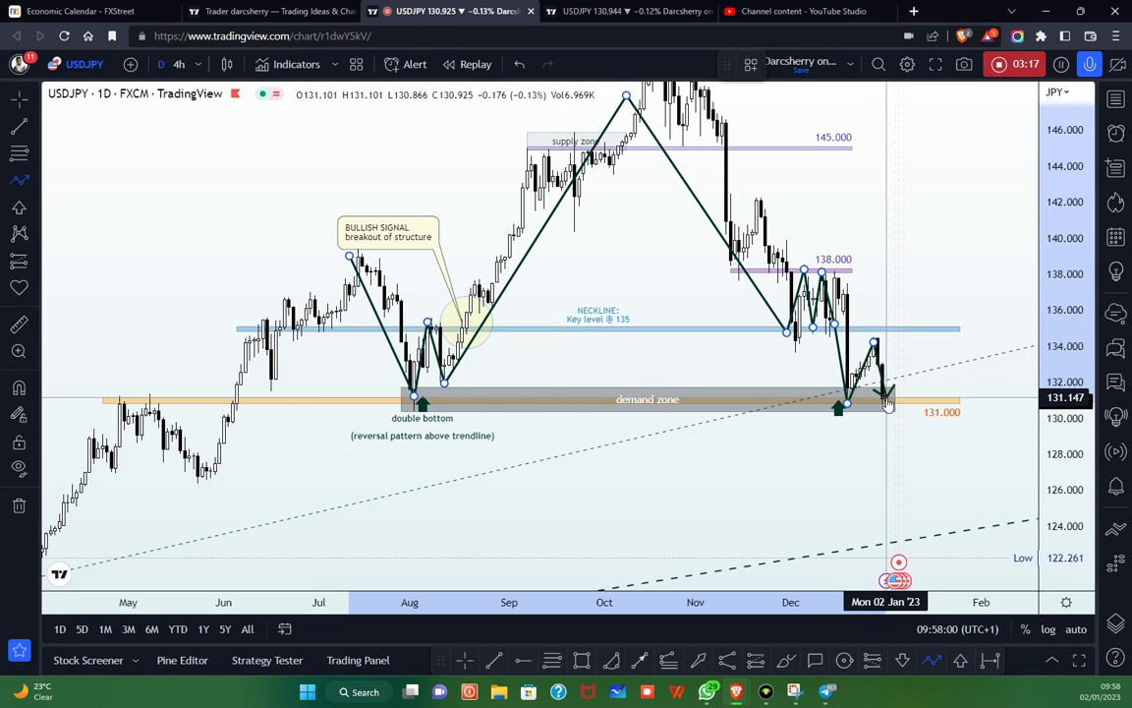
key(Escape)
click(1014, 447)
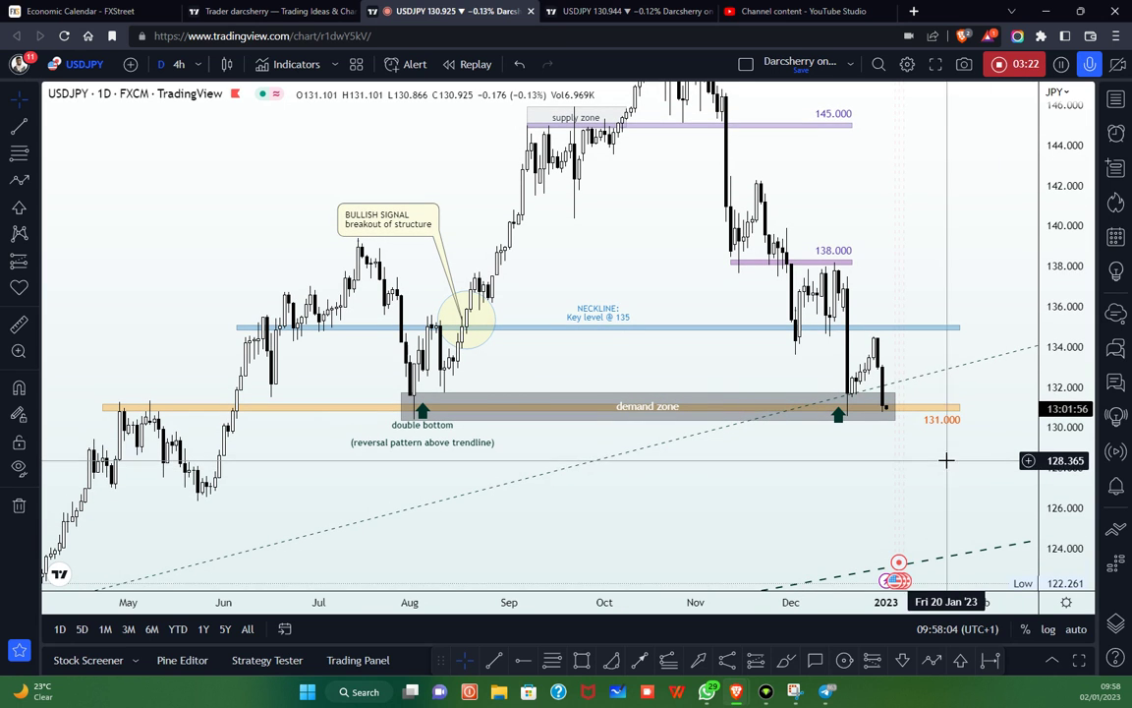
Stretch the grey 130.340–131.722 demand zone from mid-June 2022 to about 6 January 2023
scroll(887, 463, right, 2)
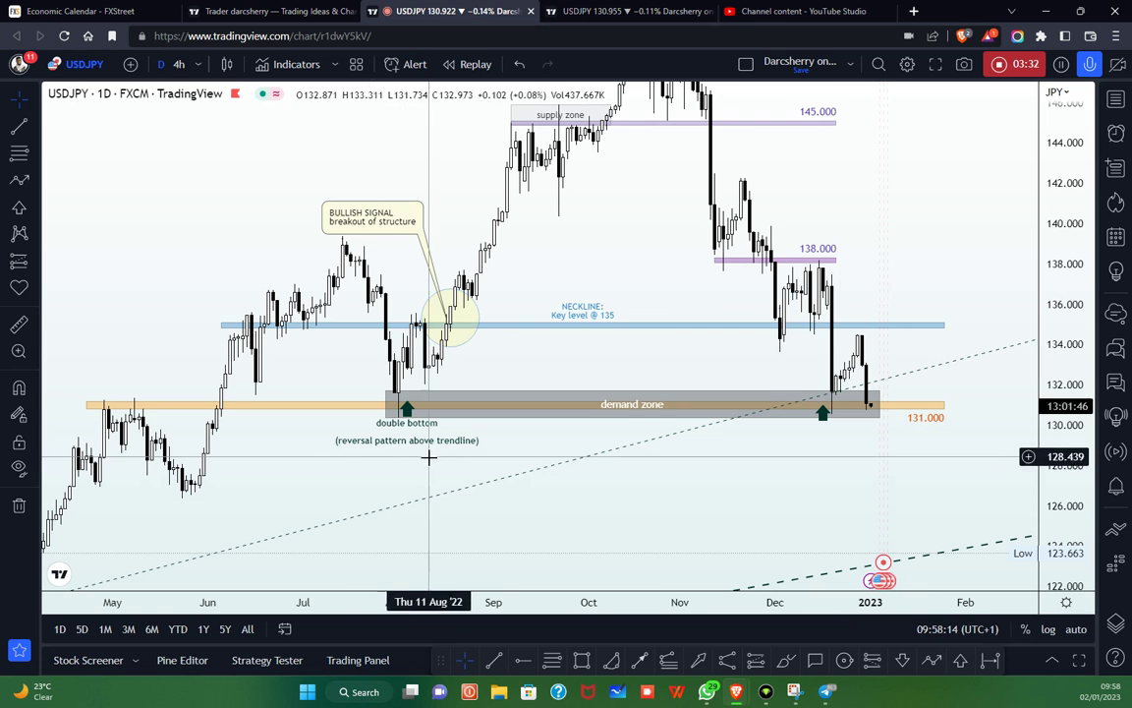
click(442, 407)
drag(385, 404, 252, 404)
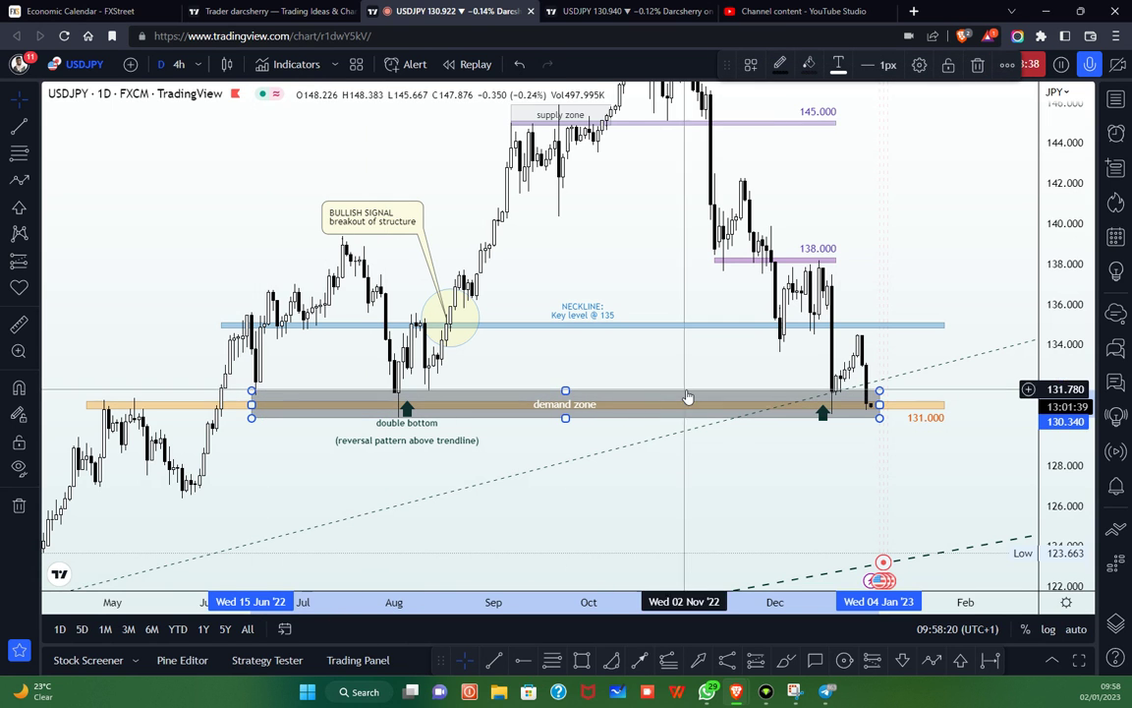
drag(879, 404, 887, 404)
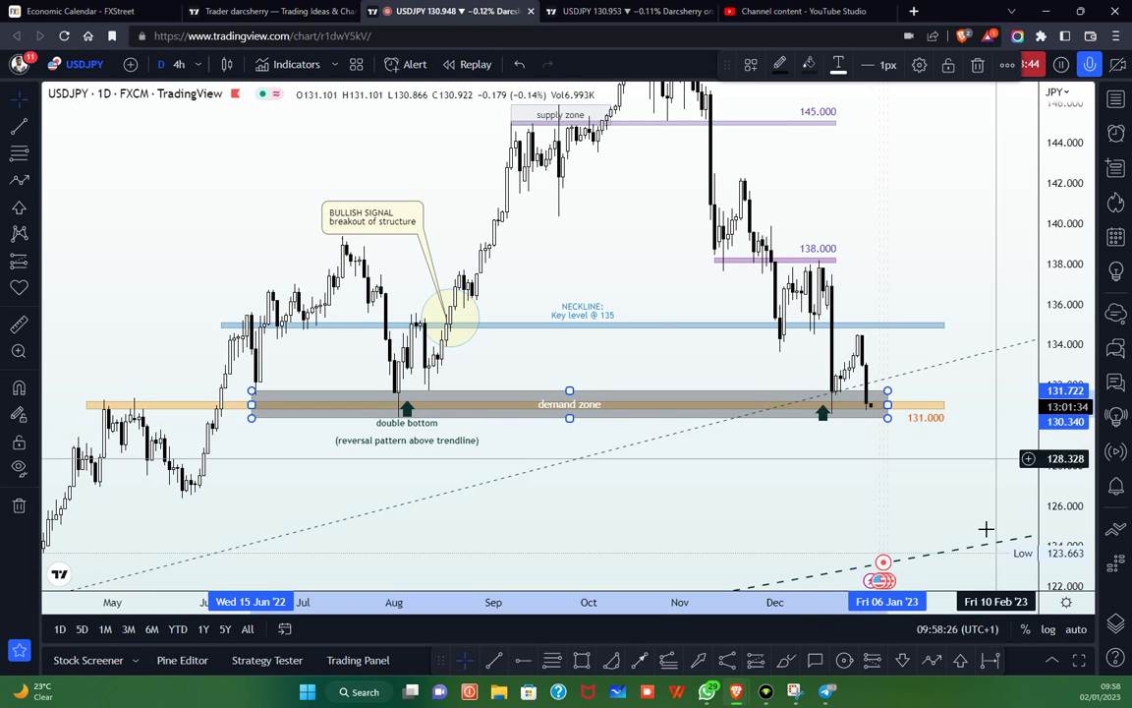
click(786, 660)
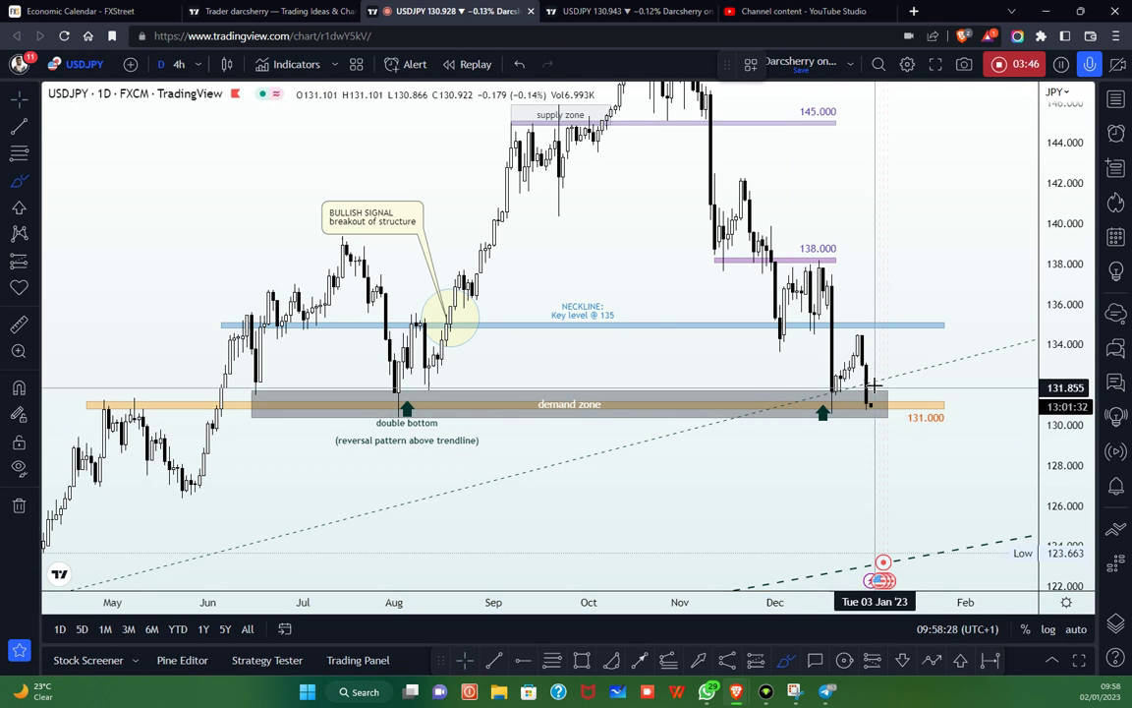
mouse_move(882, 383)
mouse_down()
mouse_move(820, 396)
mouse_move(875, 366)
mouse_move(863, 366)
mouse_up()
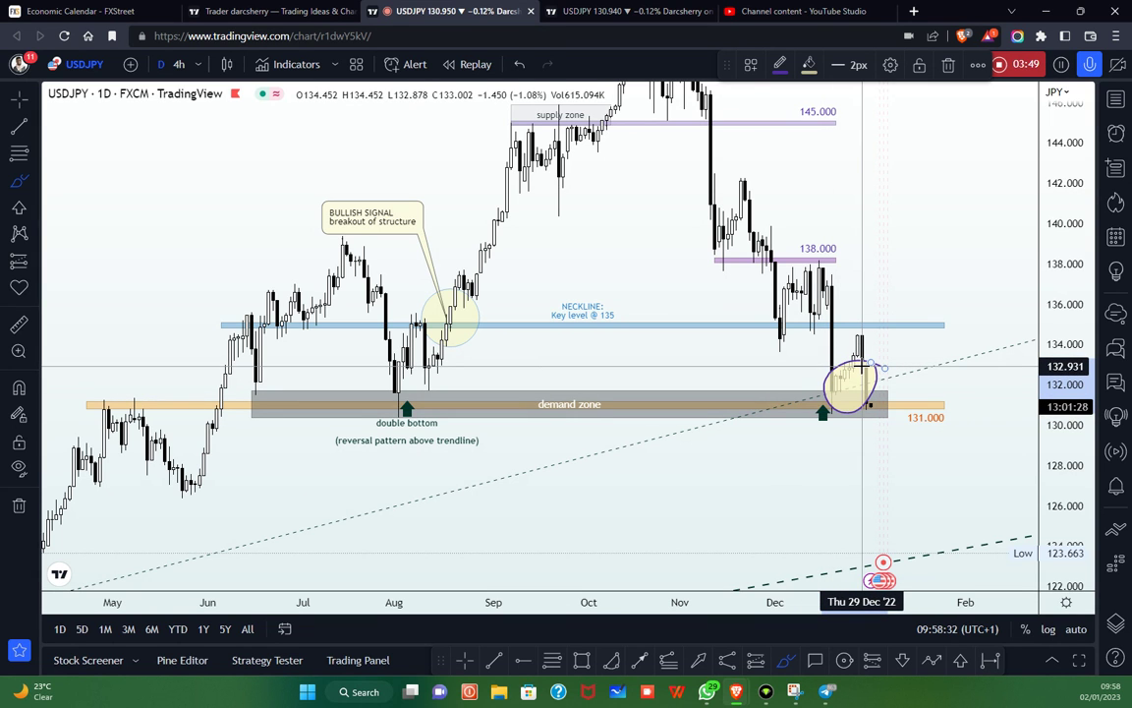
key(Delete)
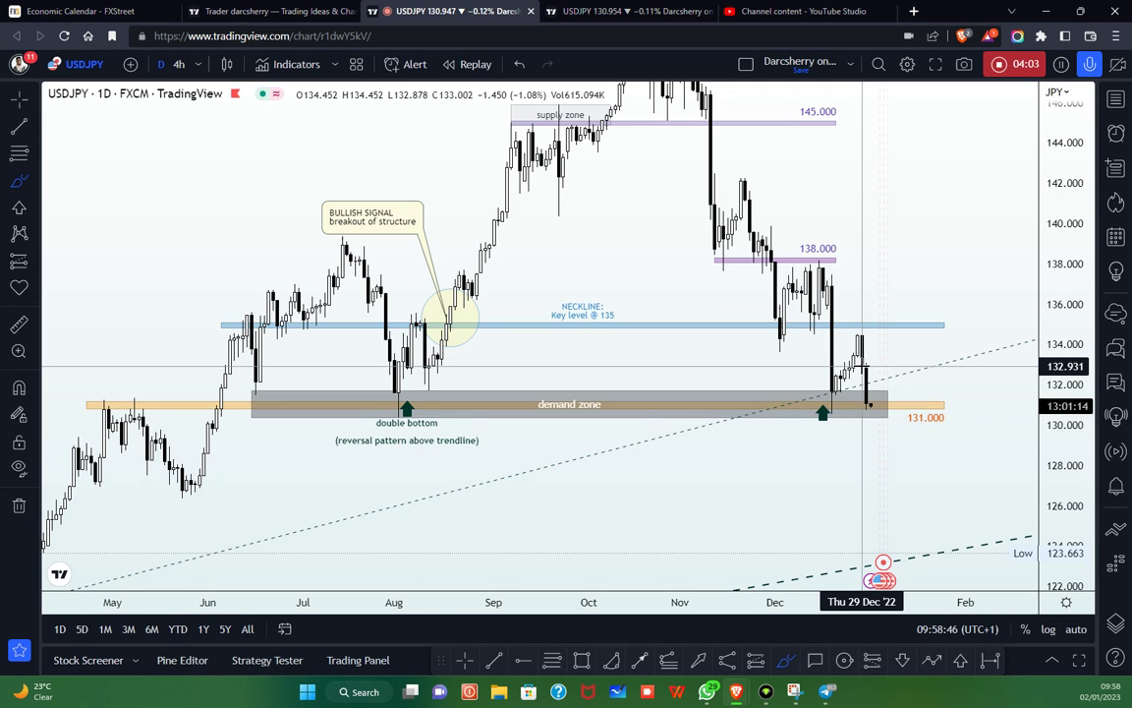
click(83, 12)
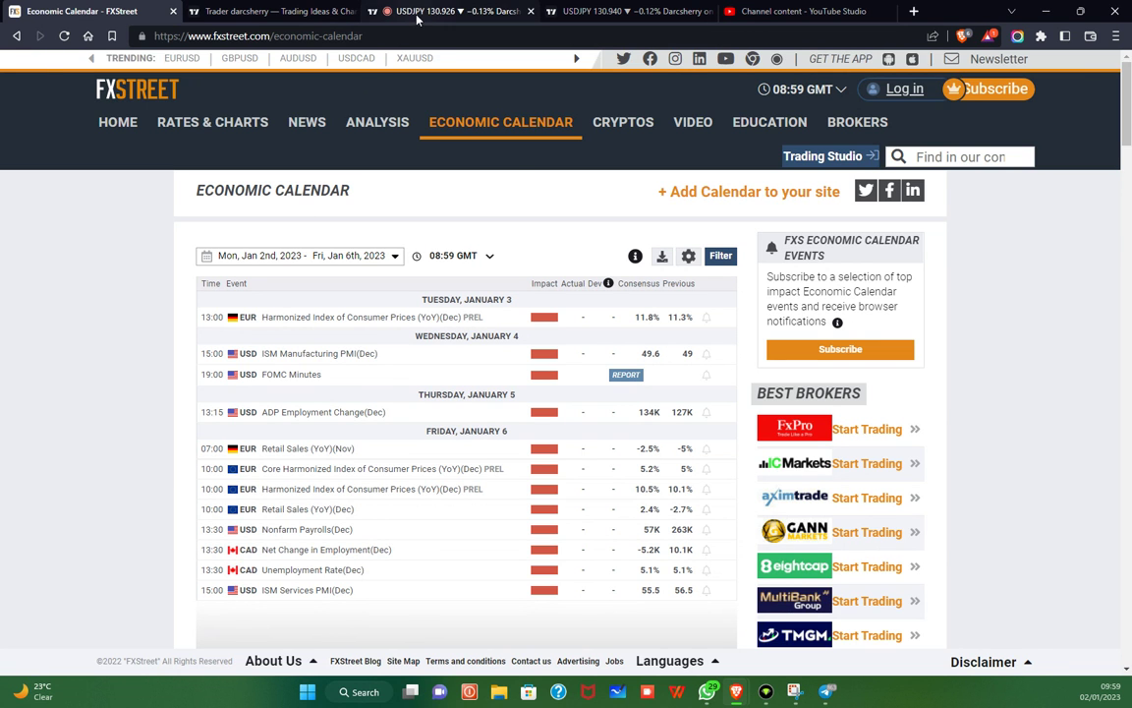
click(380, 14)
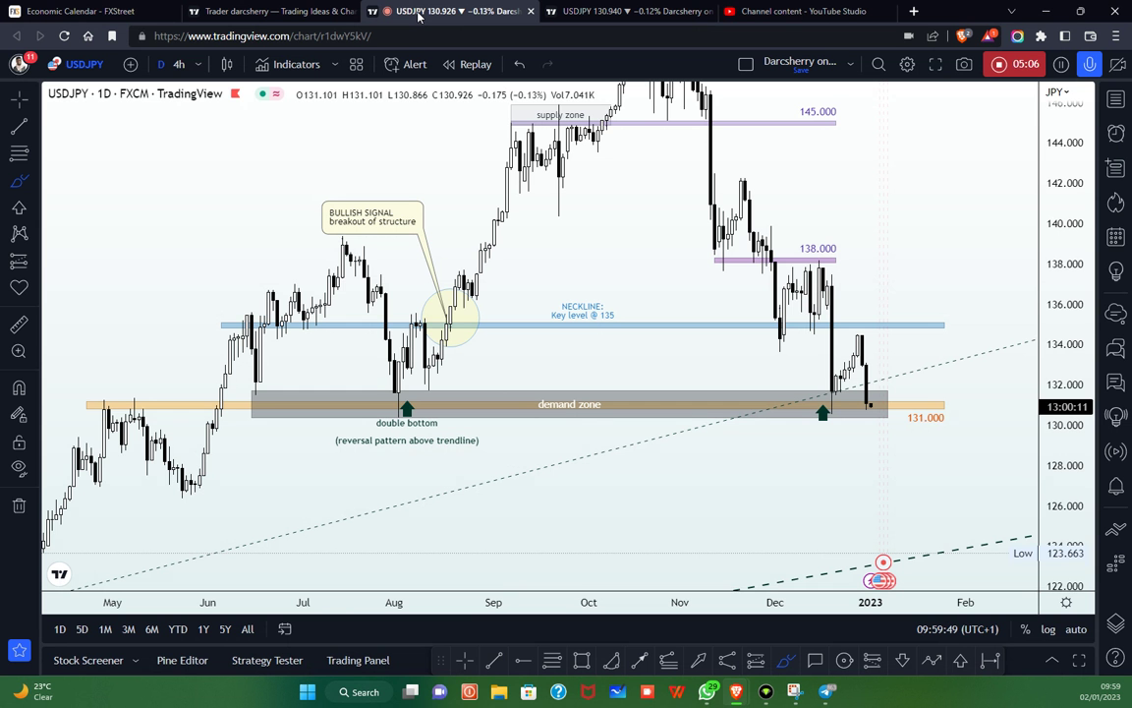
Switch to the OANDA USDJPY 4-hour chart from the Watchlist, then hide the Watchlist
click(1116, 98)
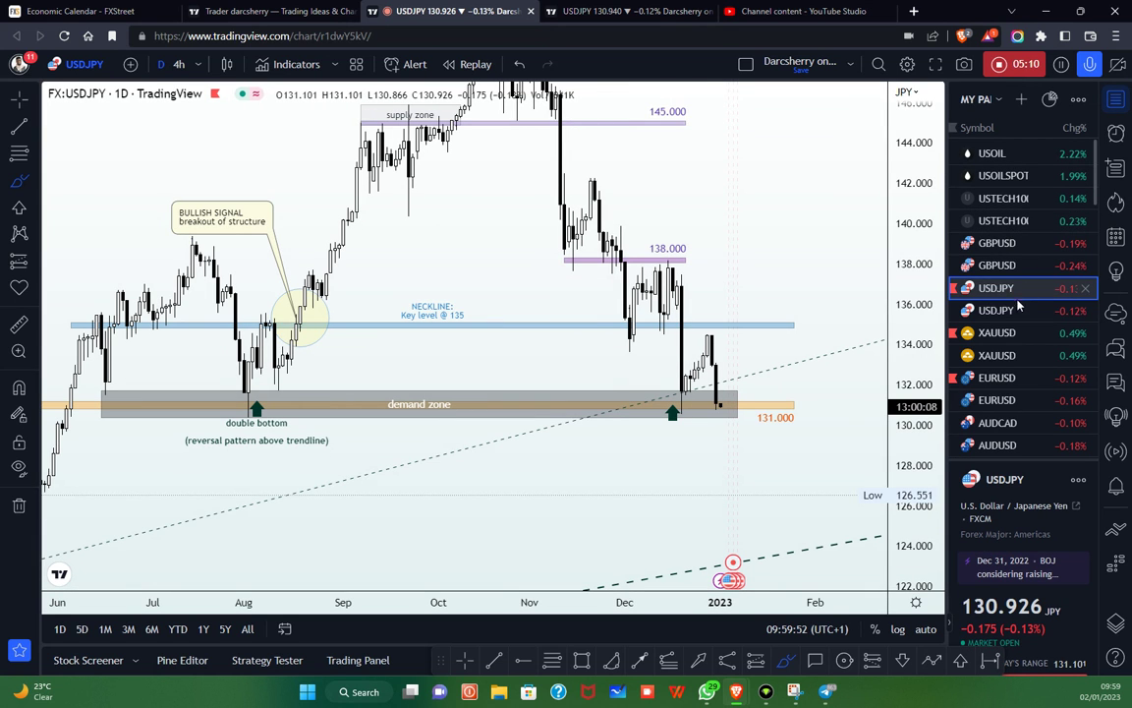
key(Down)
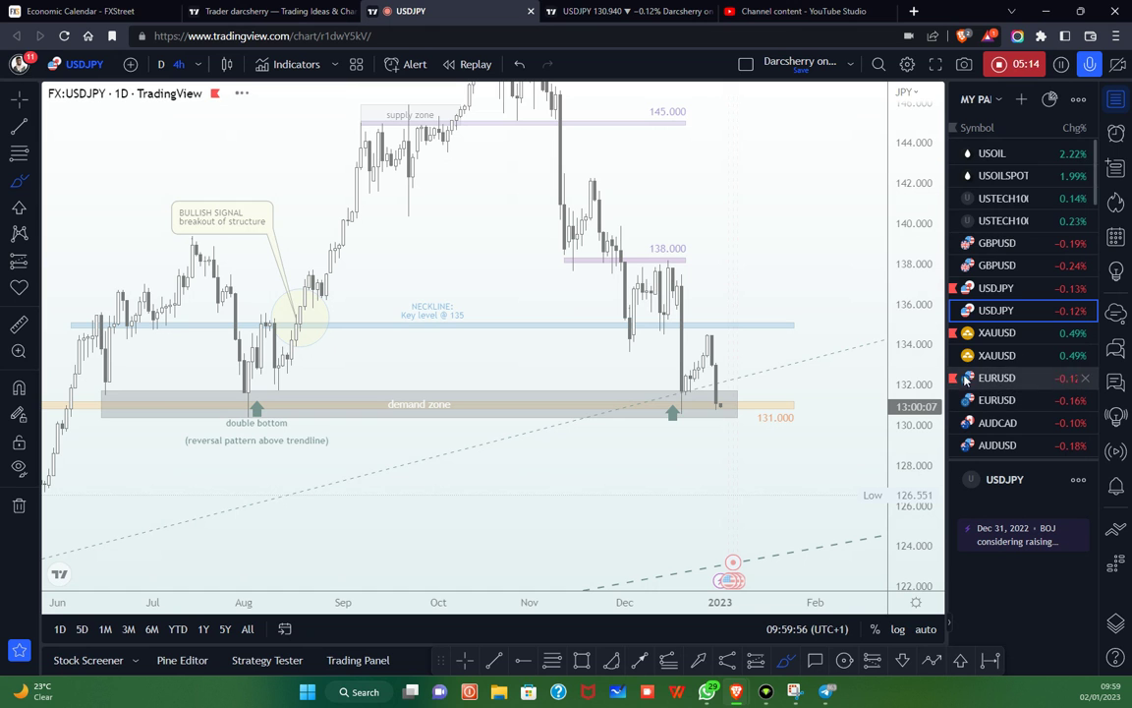
click(1115, 99)
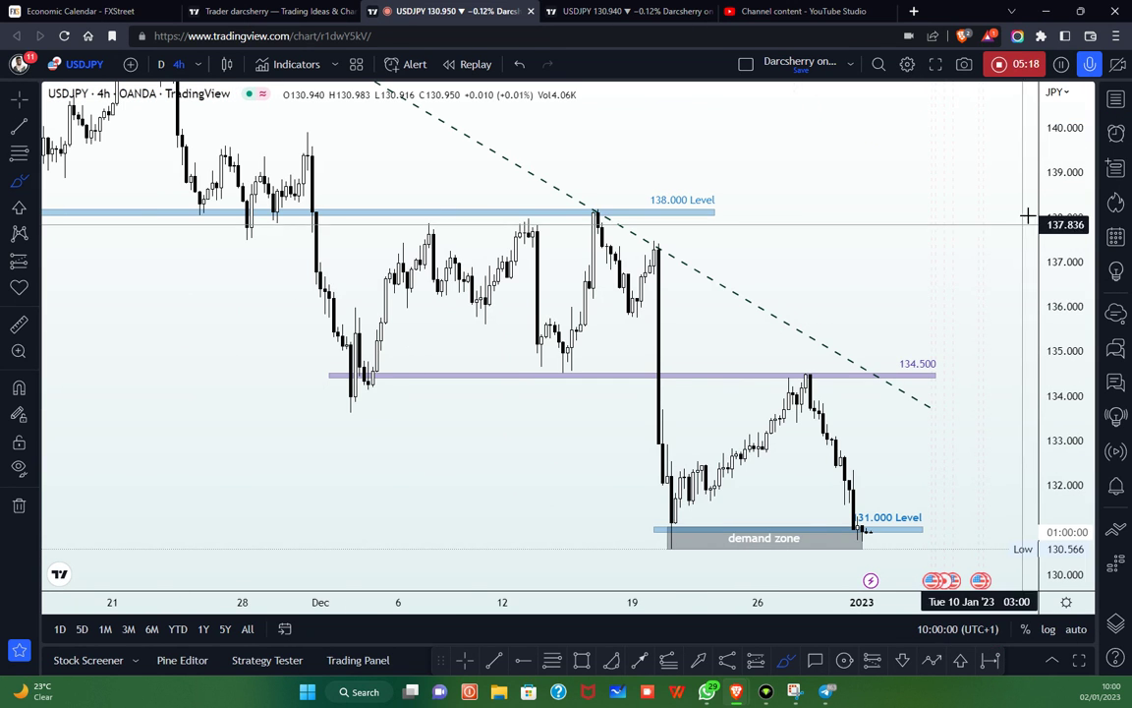
Auto-fit and pan the 4-hour chart to span the late-October high to the latest candles, 128–152
double_click(1064, 233)
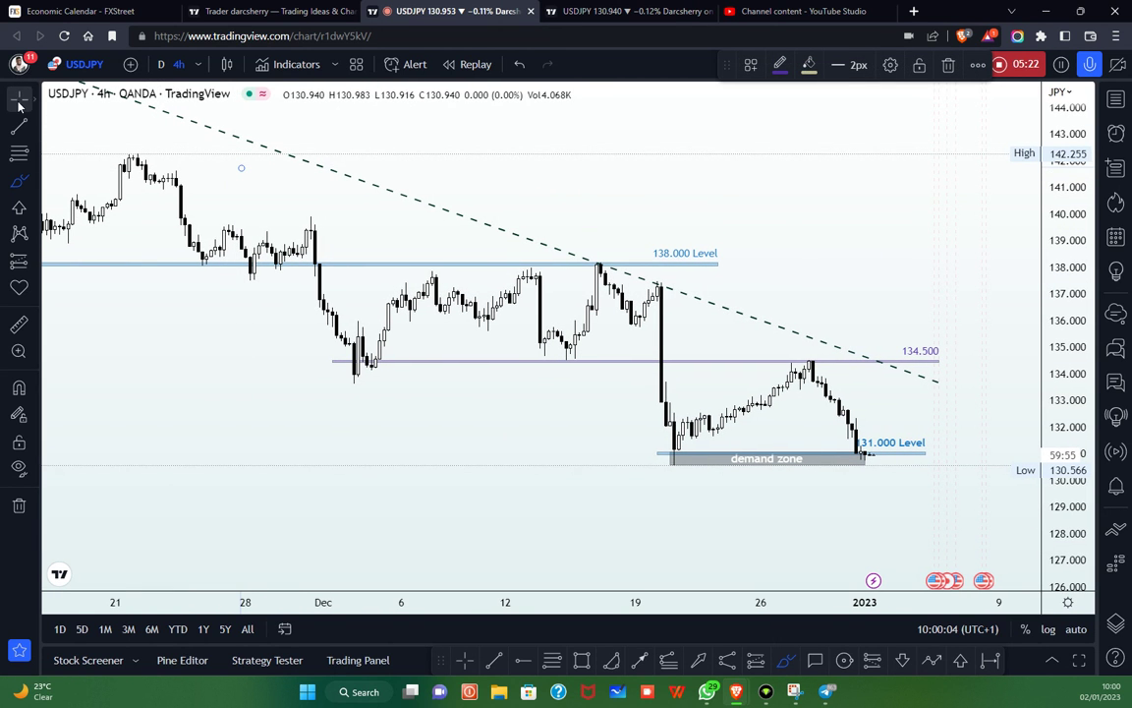
mouse_move(239, 212)
mouse_down()
mouse_move(394, 341)
mouse_move(657, 412)
mouse_move(816, 398)
mouse_up()
drag(883, 250, 505, 225)
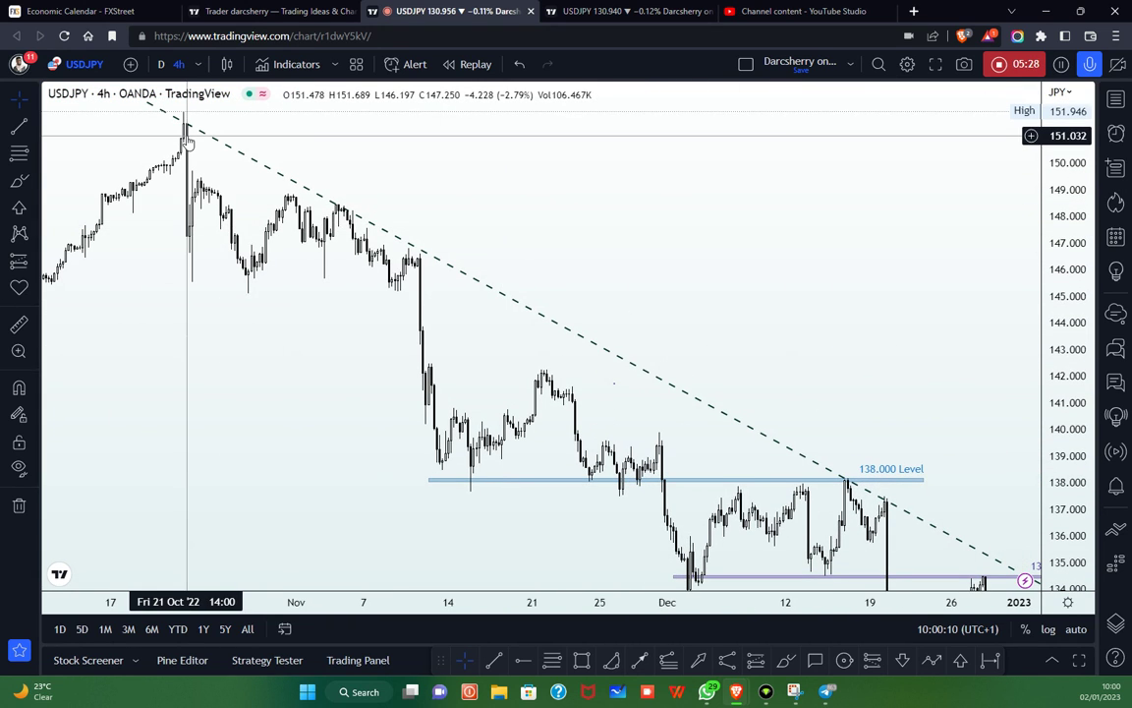
drag(889, 315, 819, 224)
drag(1071, 185, 963, 309)
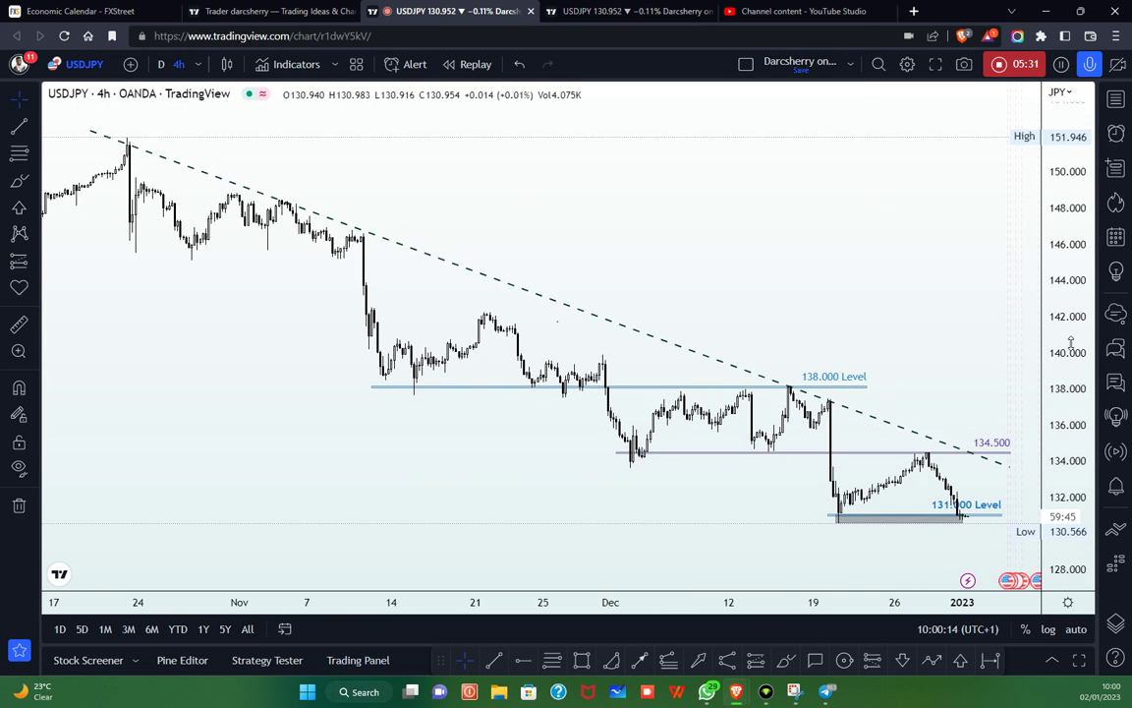
Brush-sketch a highlight loop along the descending trendline, then remove it
click(19, 181)
mouse_move(125, 145)
mouse_down()
mouse_move(163, 177)
mouse_move(669, 346)
mouse_move(841, 428)
mouse_move(852, 412)
mouse_move(614, 307)
mouse_move(318, 197)
mouse_move(128, 134)
mouse_move(120, 146)
mouse_up()
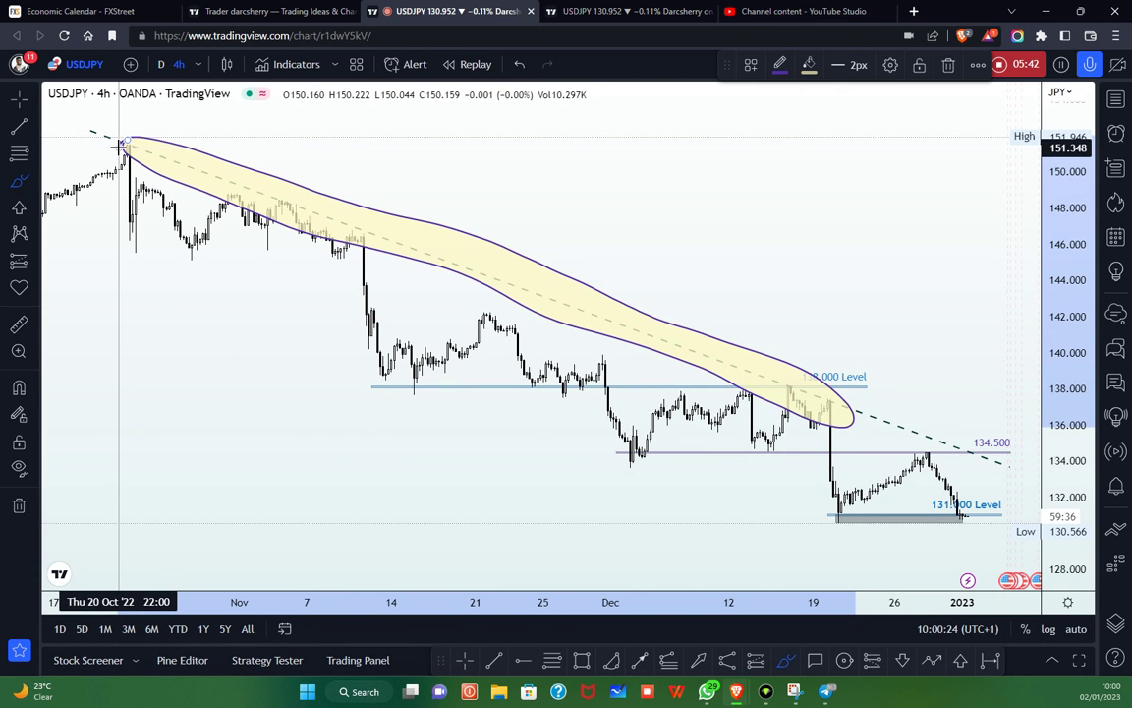
key(ctrl+z)
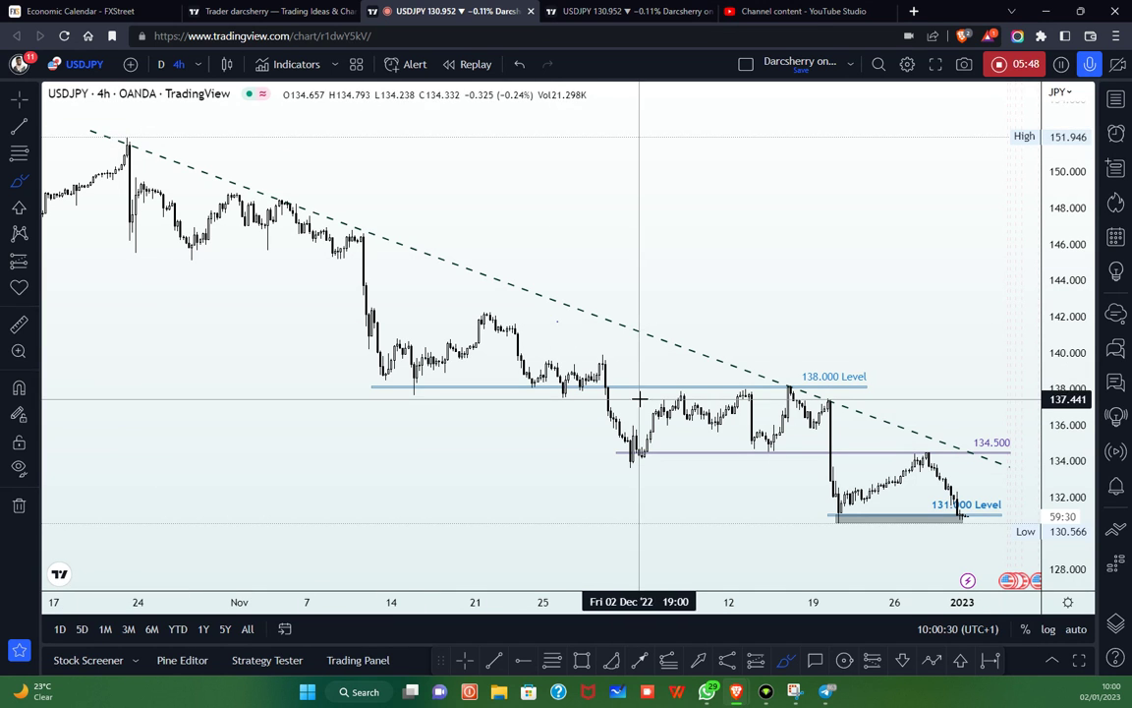
Circle the price spike at the 138.000 level with the Brush, then delete the sketch
scroll(782, 442, up, 3)
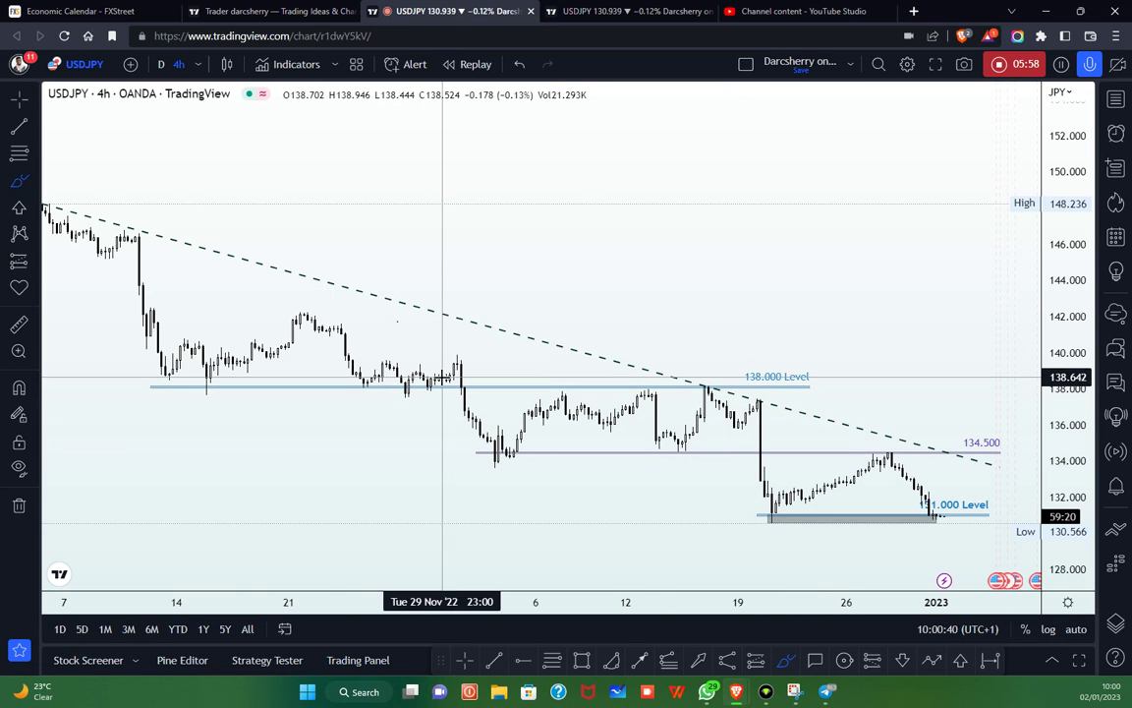
click(469, 376)
drag(464, 389, 444, 395)
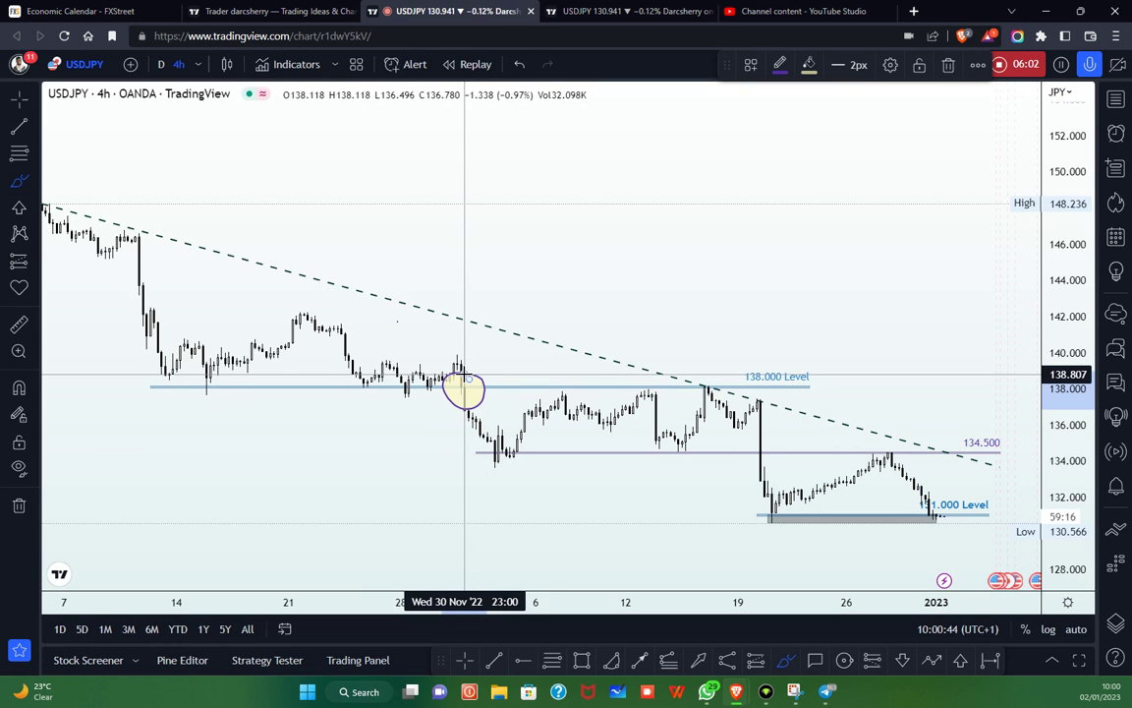
key(Delete)
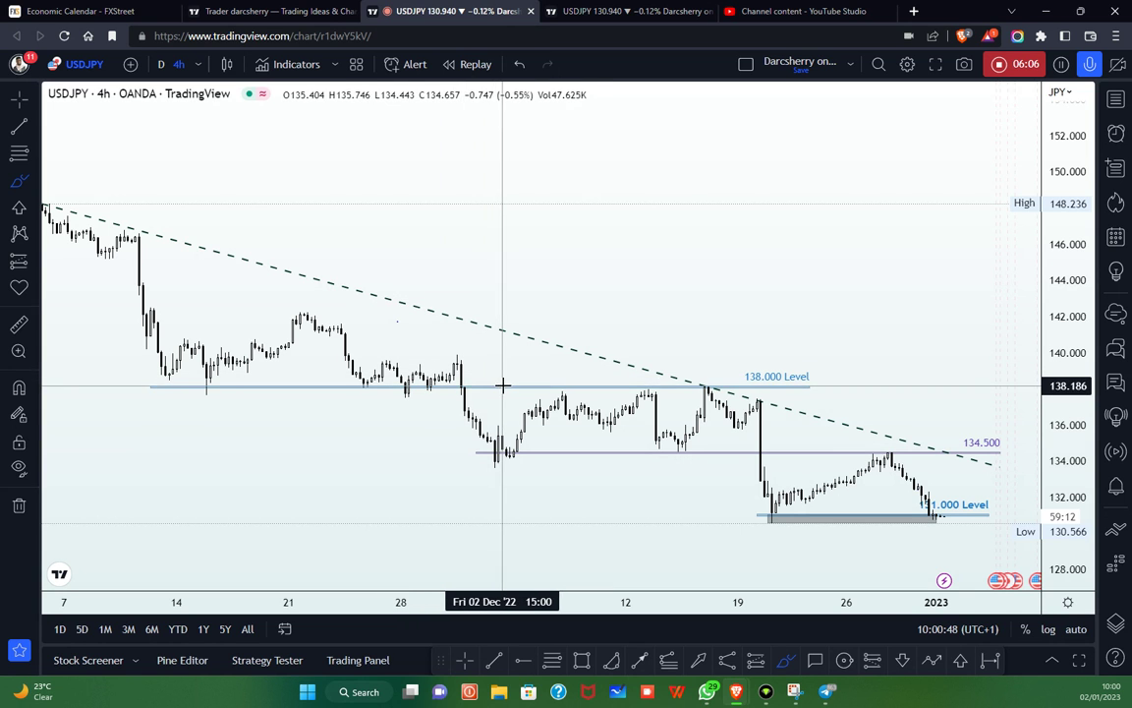
Circle the candles retesting under 138.000, delete the sketch, and stretch the price scale taller
click(503, 382)
mouse_move(503, 382)
mouse_down()
mouse_move(496, 399)
mouse_move(742, 388)
mouse_move(529, 380)
mouse_up()
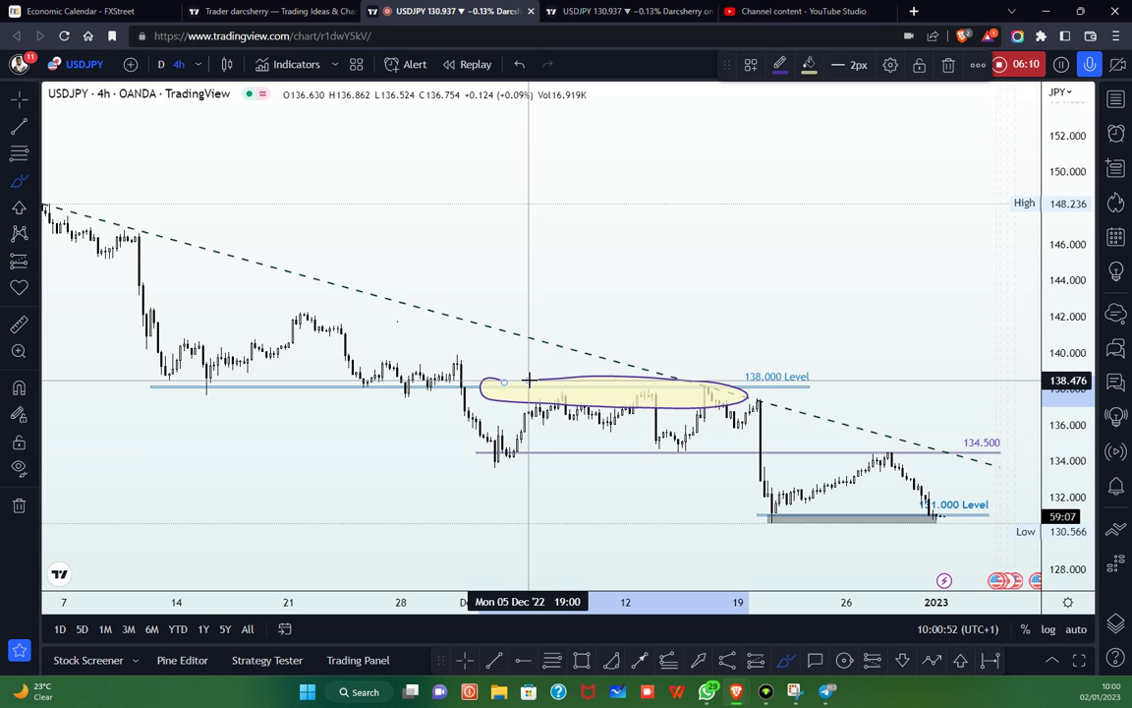
key(Delete)
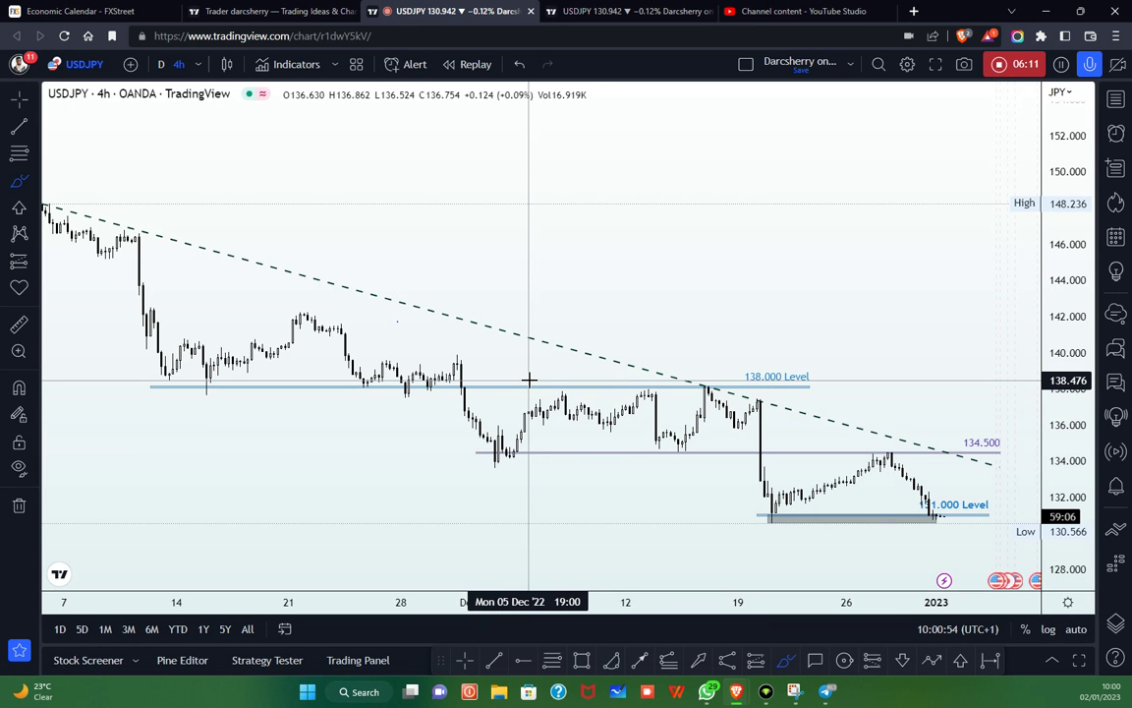
drag(1057, 374, 1050, 305)
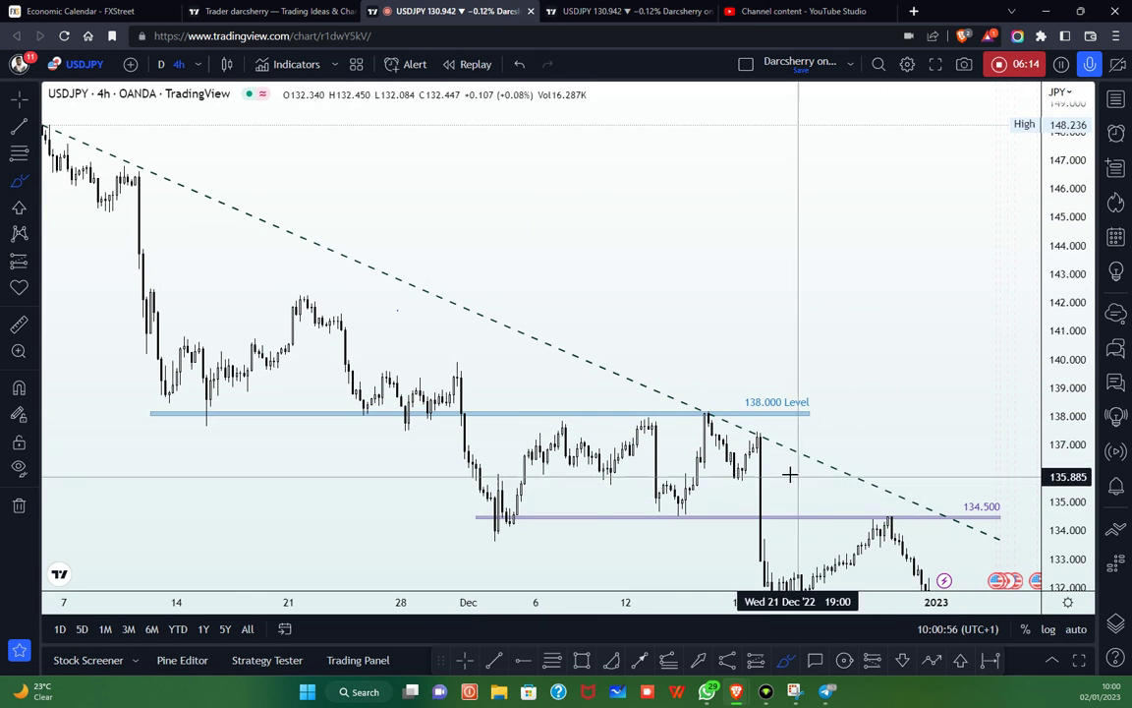
Bring the demand zone into view and Brush-circle the 134.500 peak, undoing each sketch
drag(833, 292, 687, 89)
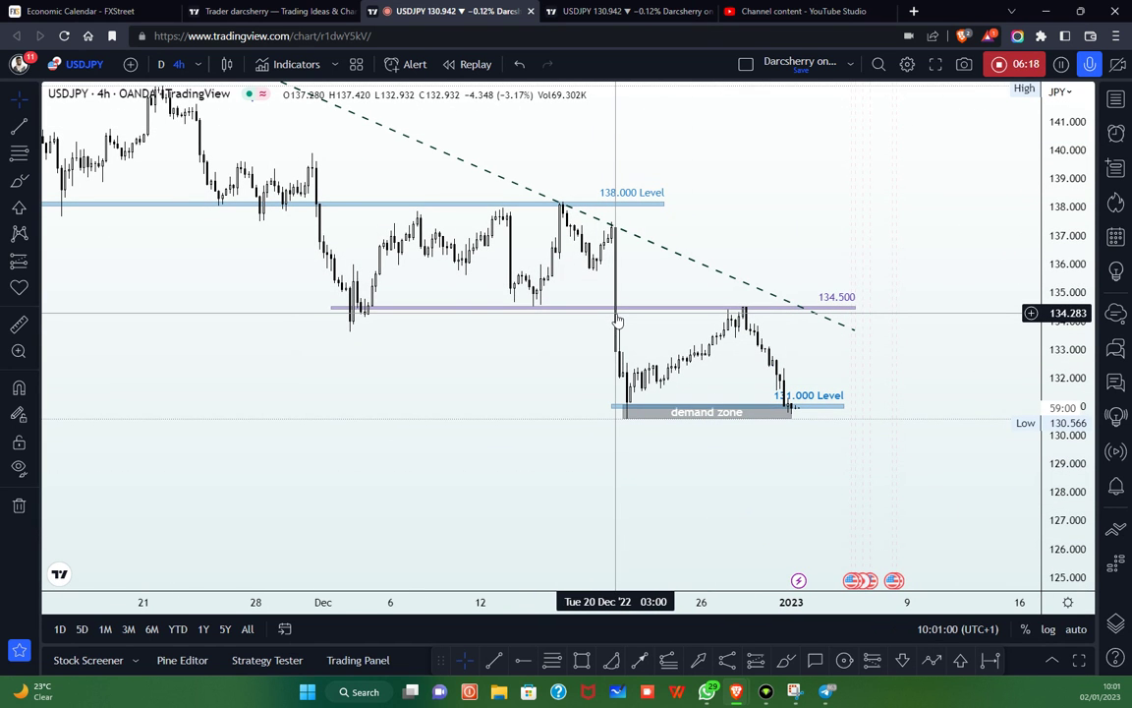
click(786, 660)
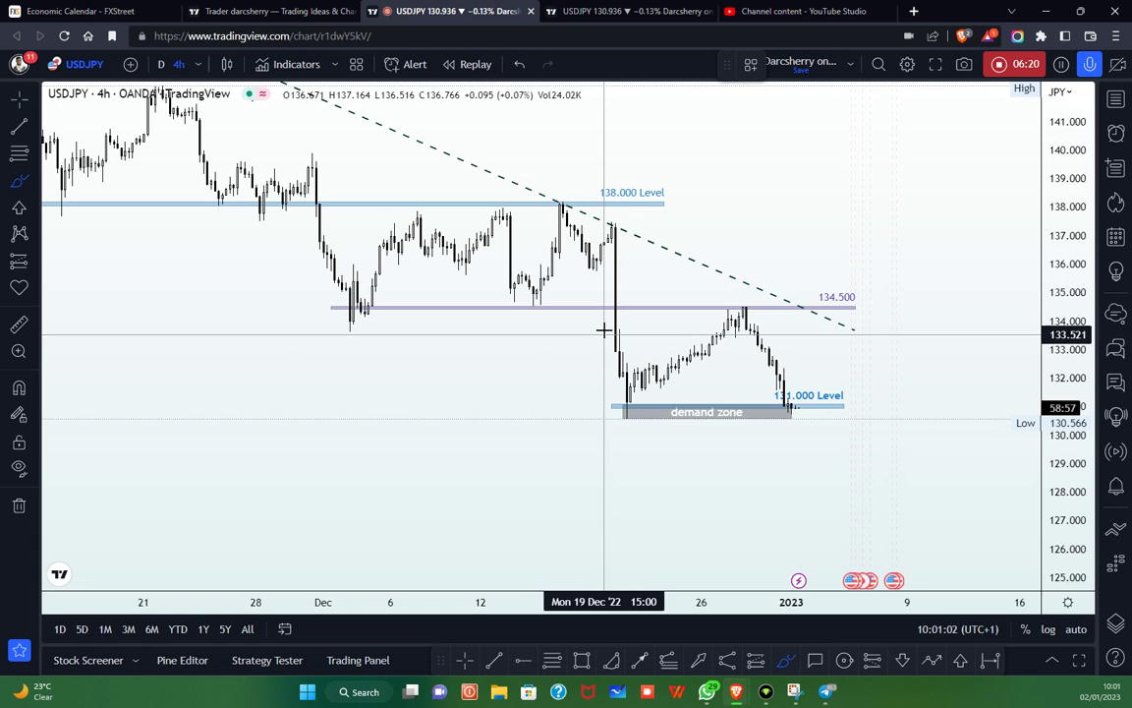
mouse_move(618, 301)
mouse_down()
mouse_move(407, 293)
mouse_move(329, 319)
mouse_move(587, 329)
mouse_move(614, 316)
mouse_move(616, 299)
mouse_up()
key(ctrl+z)
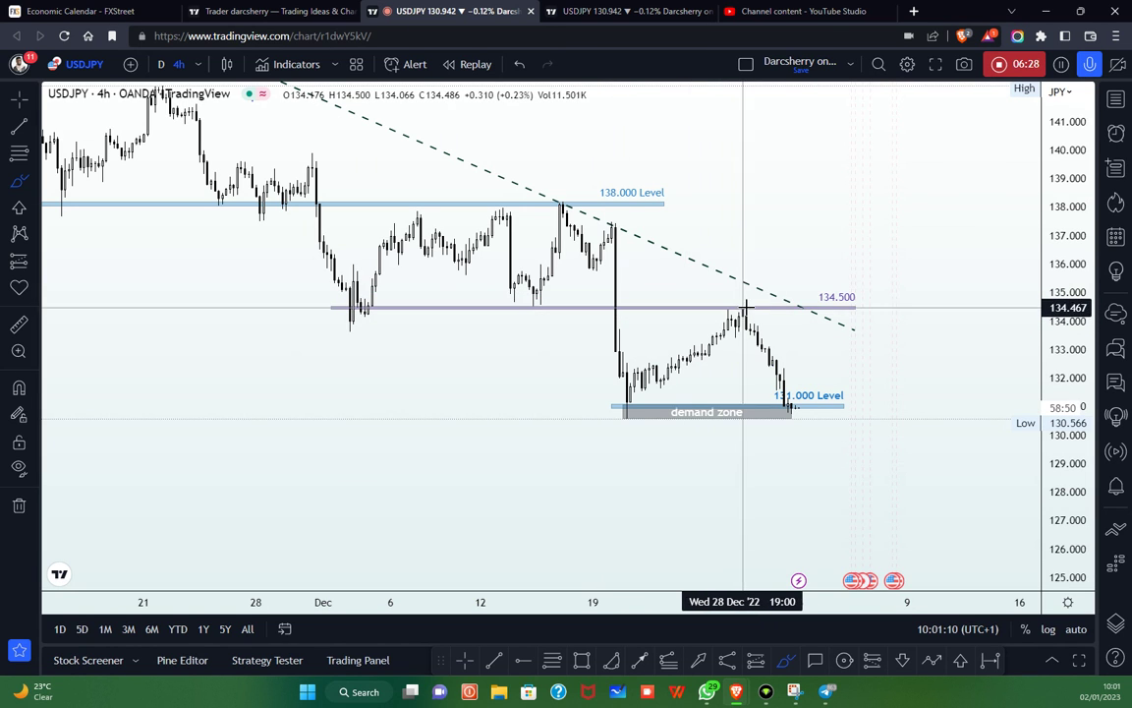
mouse_move(750, 306)
mouse_down()
mouse_move(713, 310)
mouse_move(743, 326)
mouse_move(748, 314)
mouse_up()
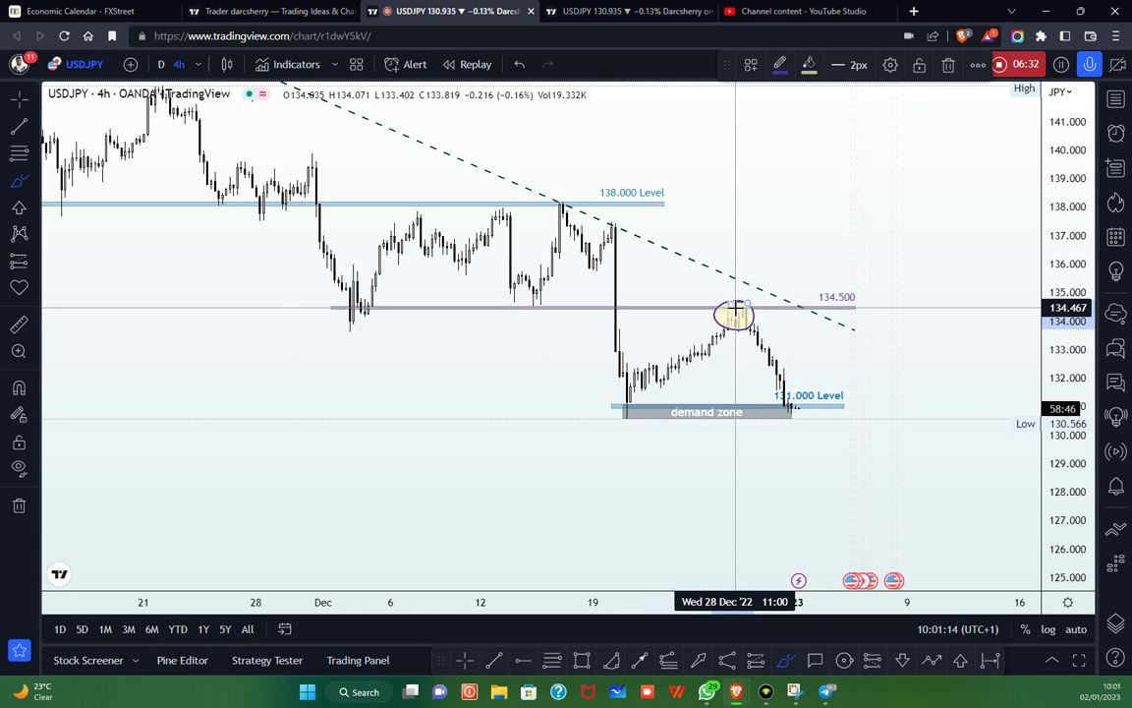
key(ctrl+z)
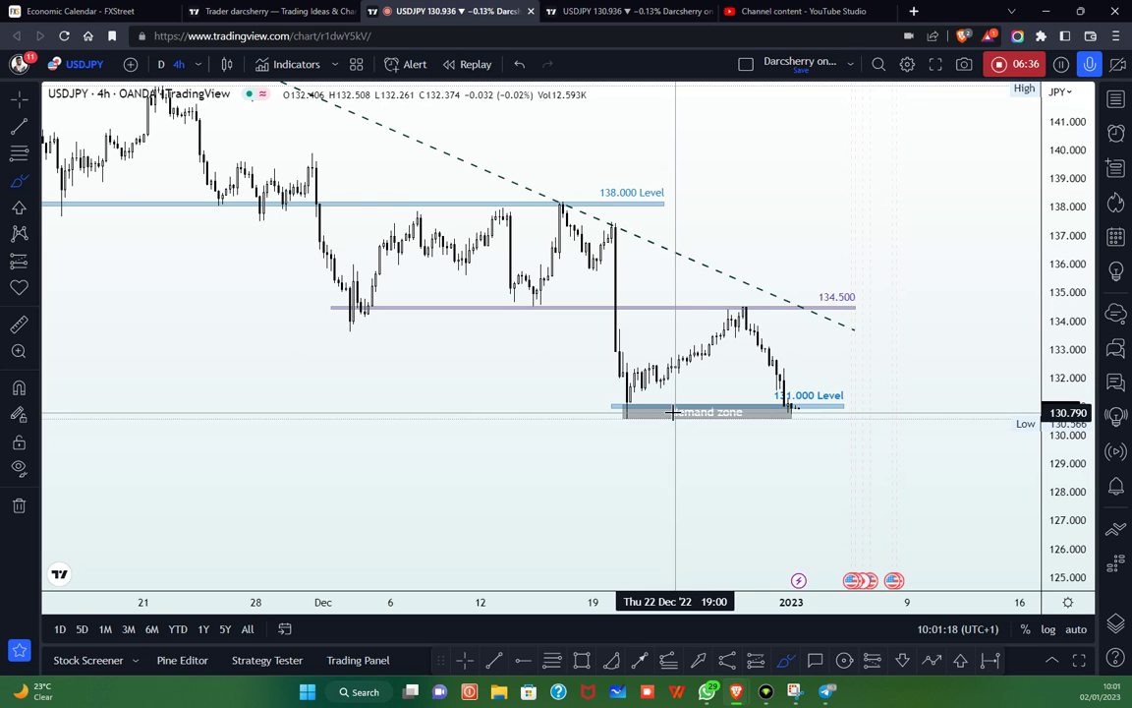
Brush-circle the demand zone, then delete the highlight
scroll(649, 364, down, 2)
click(713, 403)
mouse_move(712, 400)
mouse_down()
mouse_move(646, 407)
mouse_move(700, 429)
mouse_up()
drag(843, 427, 842, 426)
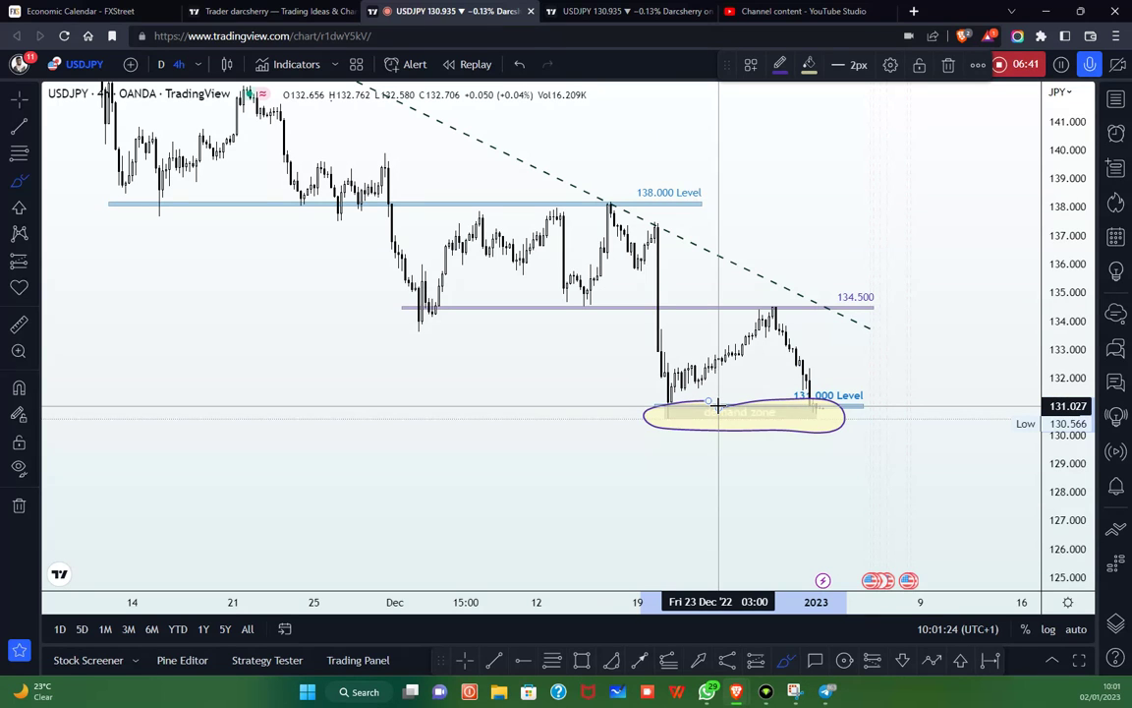
key(Delete)
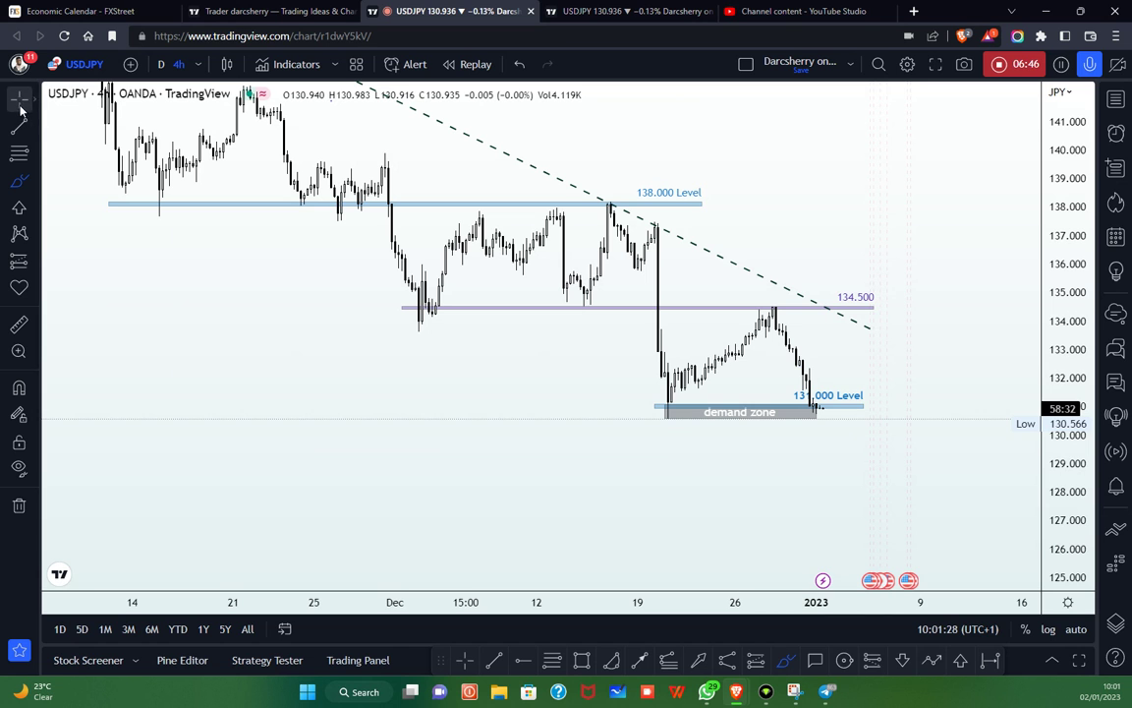
Zoom in on the recent candles and extend the demand zone's right edge slightly further
scroll(786, 457, up, 3)
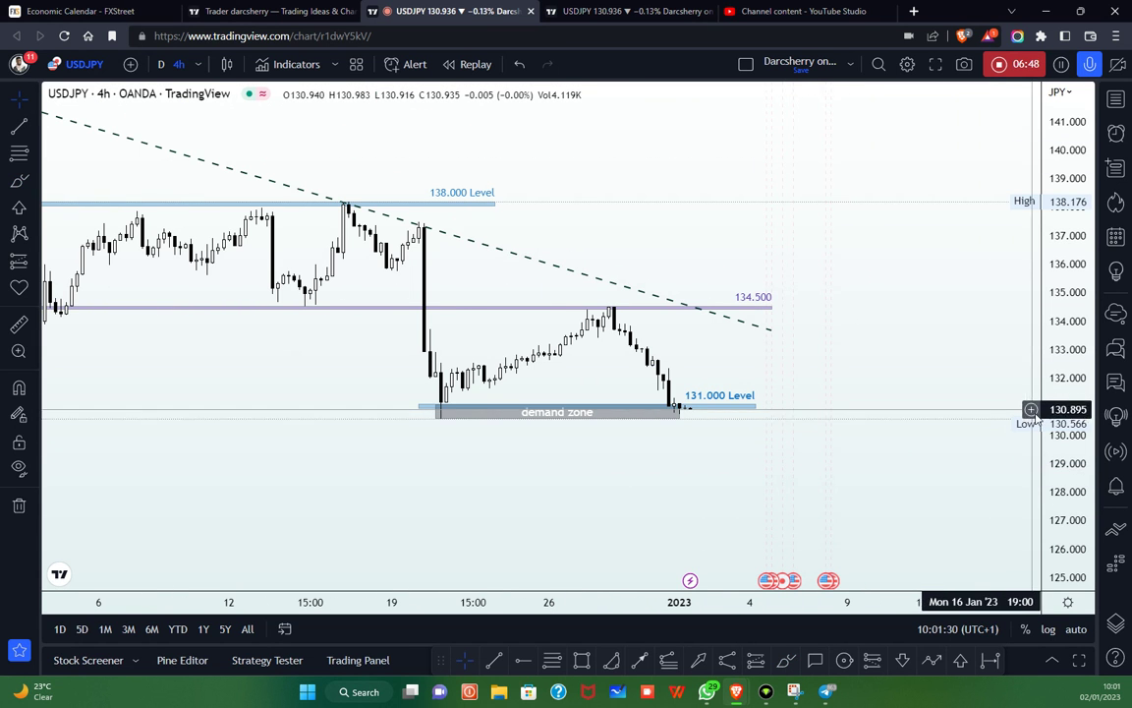
scroll(1035, 419, up, 5)
drag(819, 421, 892, 344)
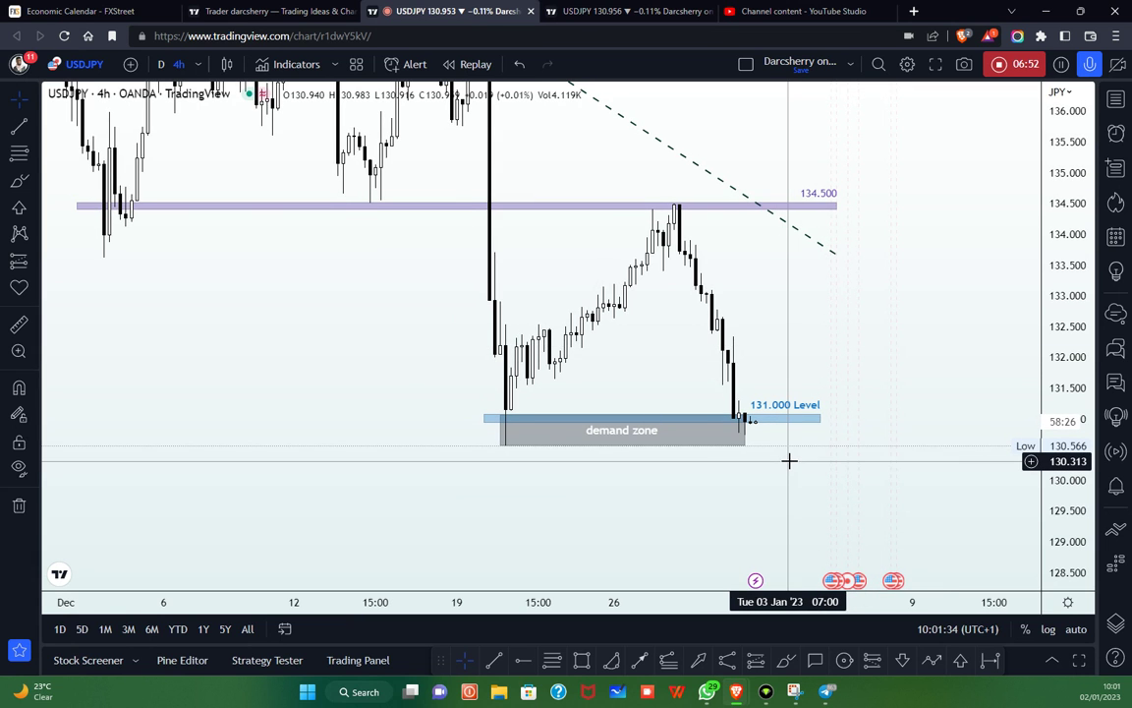
scroll(789, 460, up, 2)
click(683, 429)
drag(683, 429, 708, 430)
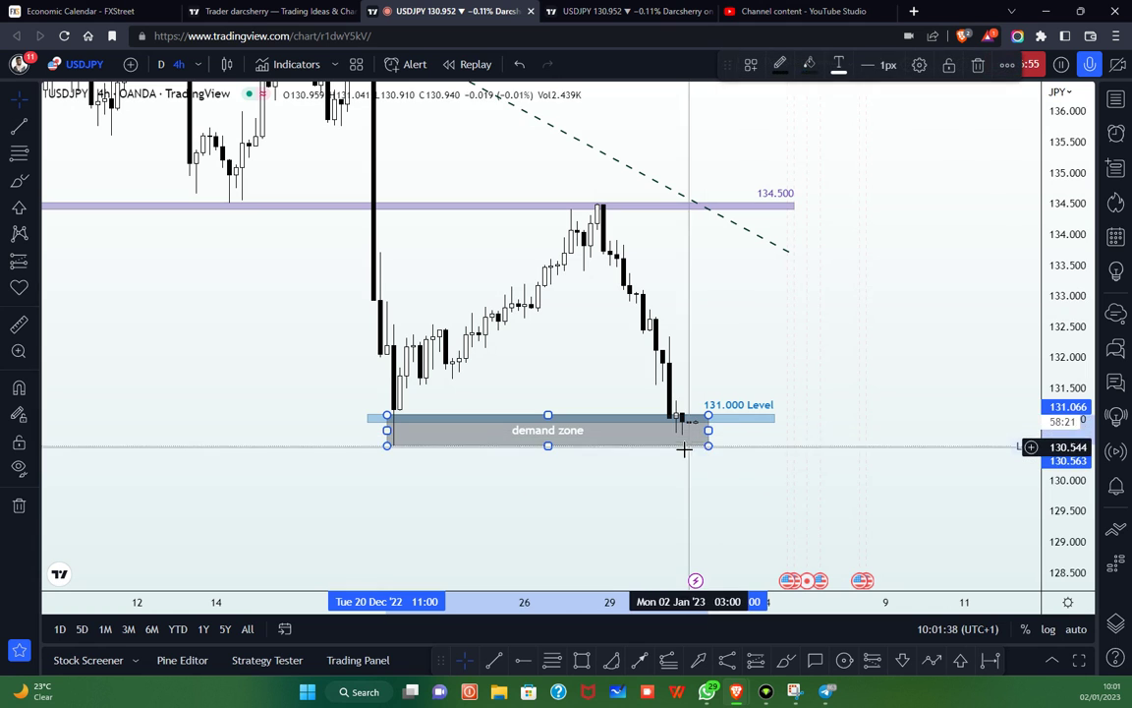
Brush-circle the latest candles on the 131.000 level, delete the sketch, and shift the chart down
click(784, 659)
mouse_move(404, 406)
mouse_down()
mouse_move(379, 413)
mouse_move(422, 442)
mouse_move(405, 407)
mouse_up()
click(397, 425)
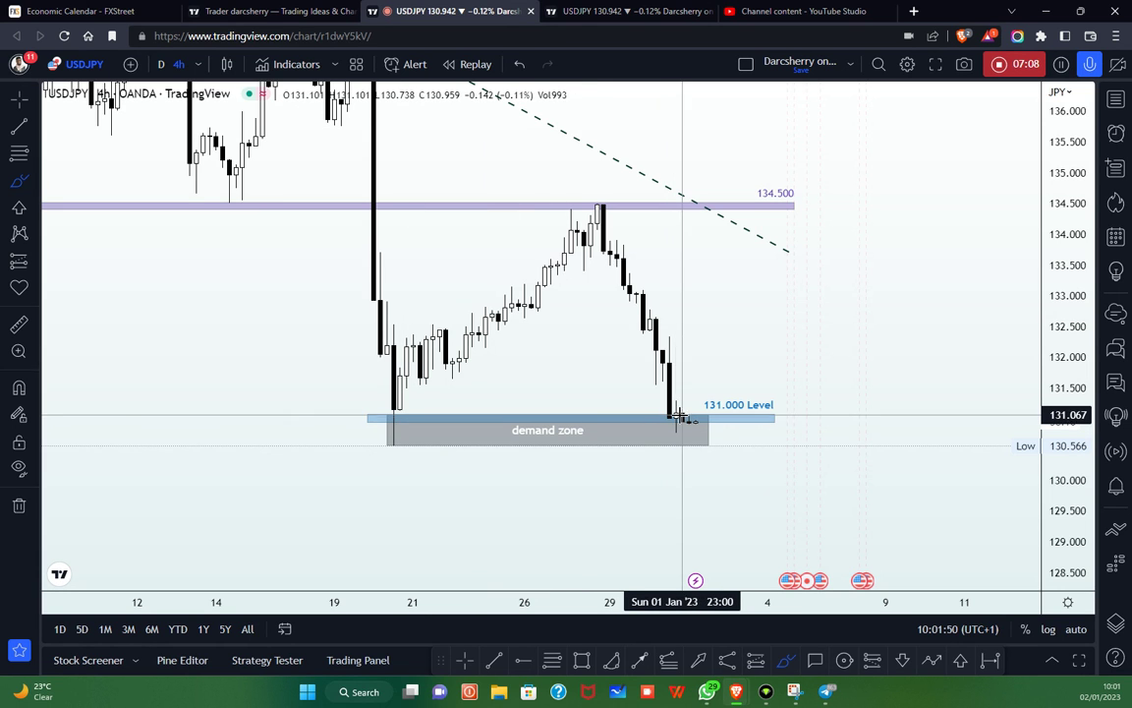
mouse_move(693, 411)
mouse_down()
mouse_move(672, 404)
mouse_move(651, 430)
mouse_move(681, 445)
mouse_move(708, 413)
mouse_move(680, 407)
mouse_up()
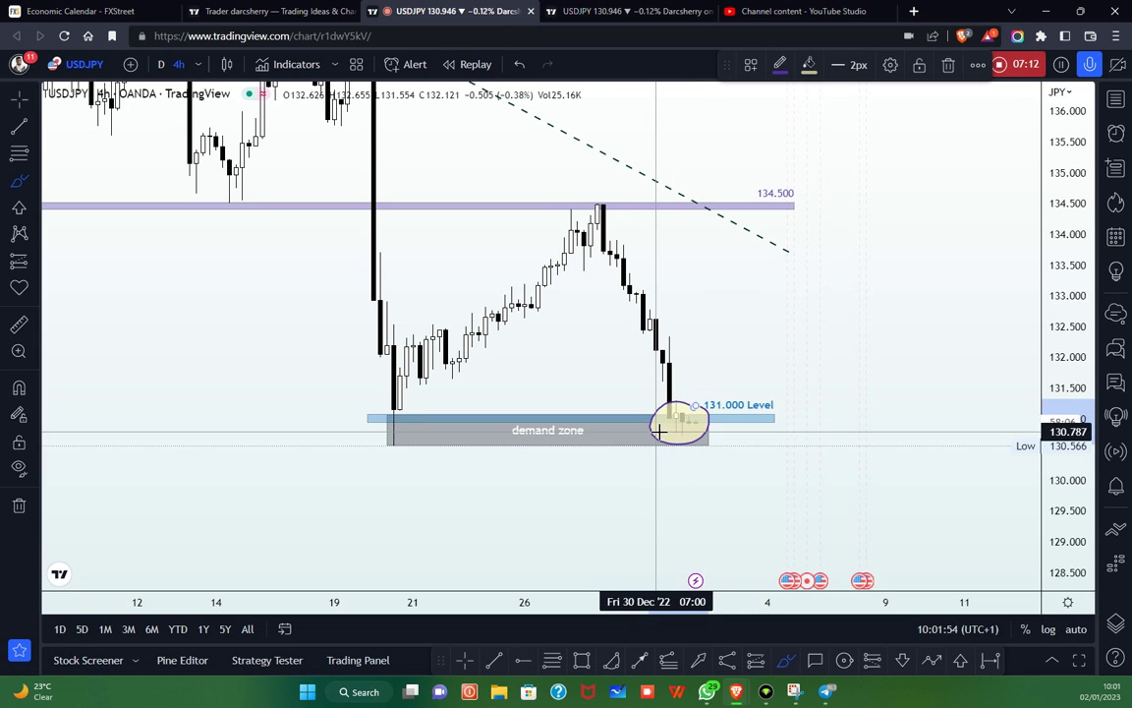
key(Delete)
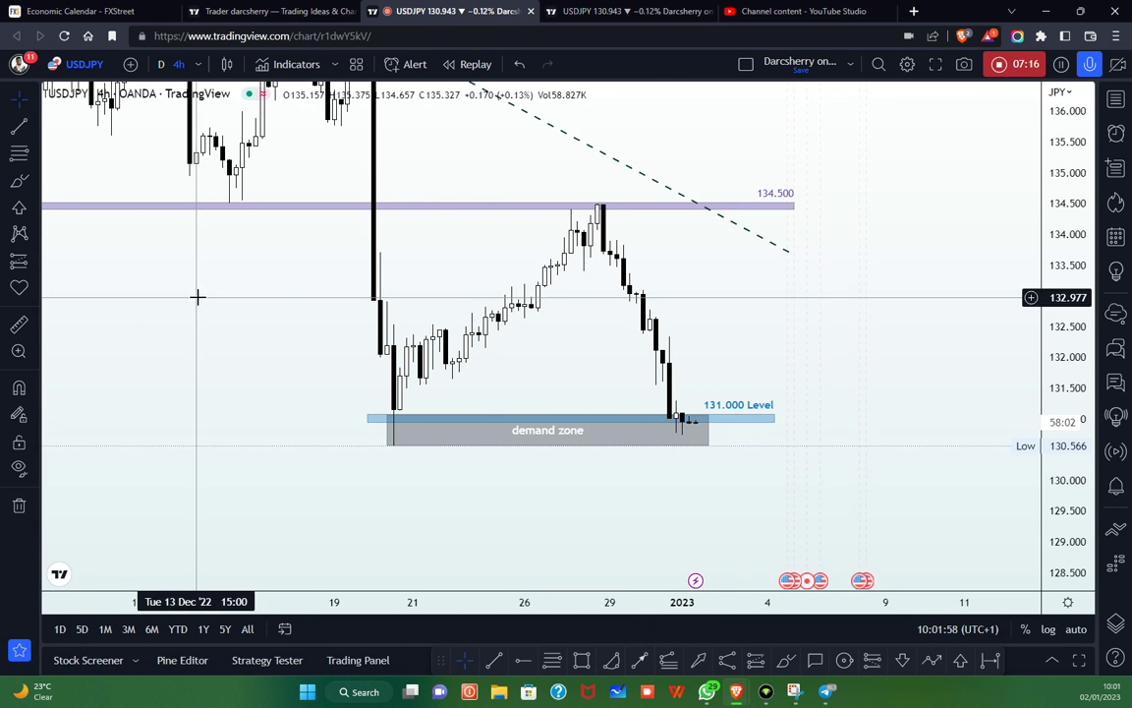
drag(197, 296, 202, 362)
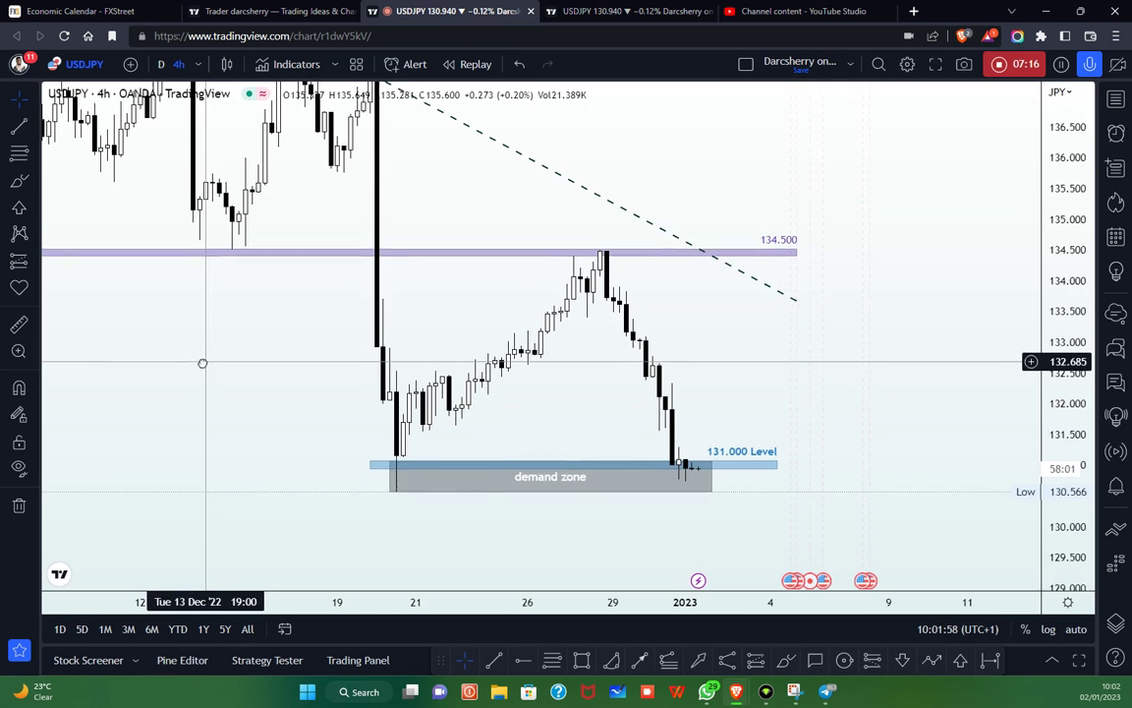
Draw a zigzag path arrow bouncing along 131.000, then dropping below the demand zone toward 130.2
click(930, 661)
click(691, 475)
click(697, 447)
click(717, 469)
click(724, 449)
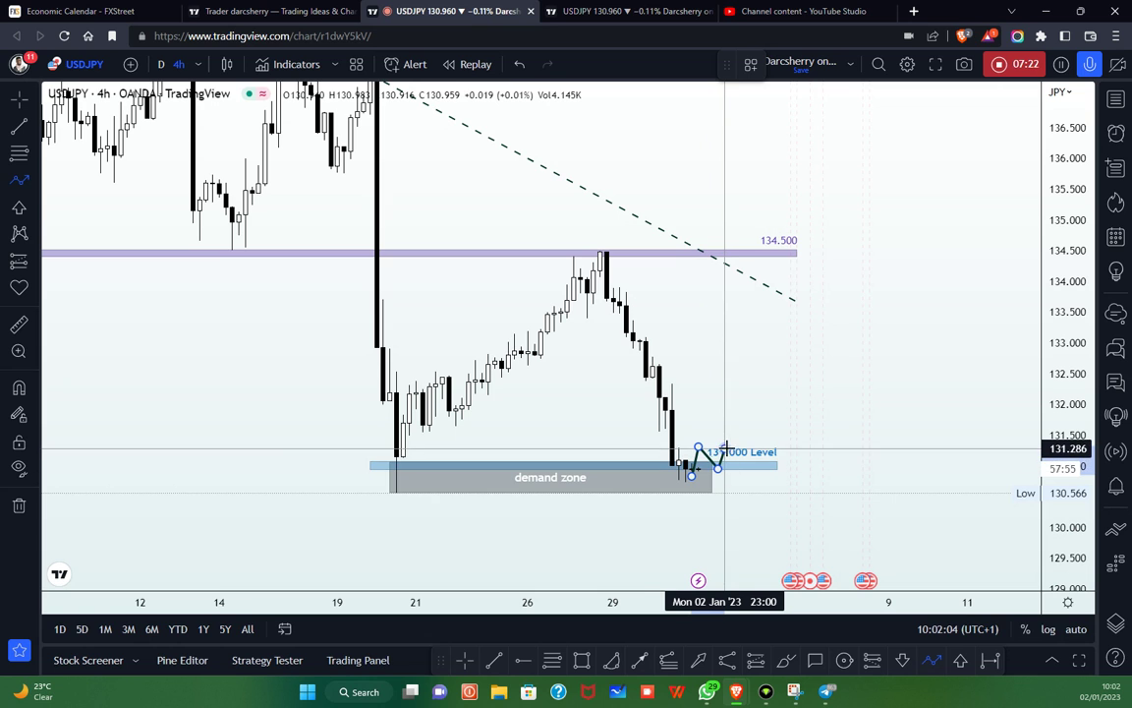
click(745, 469)
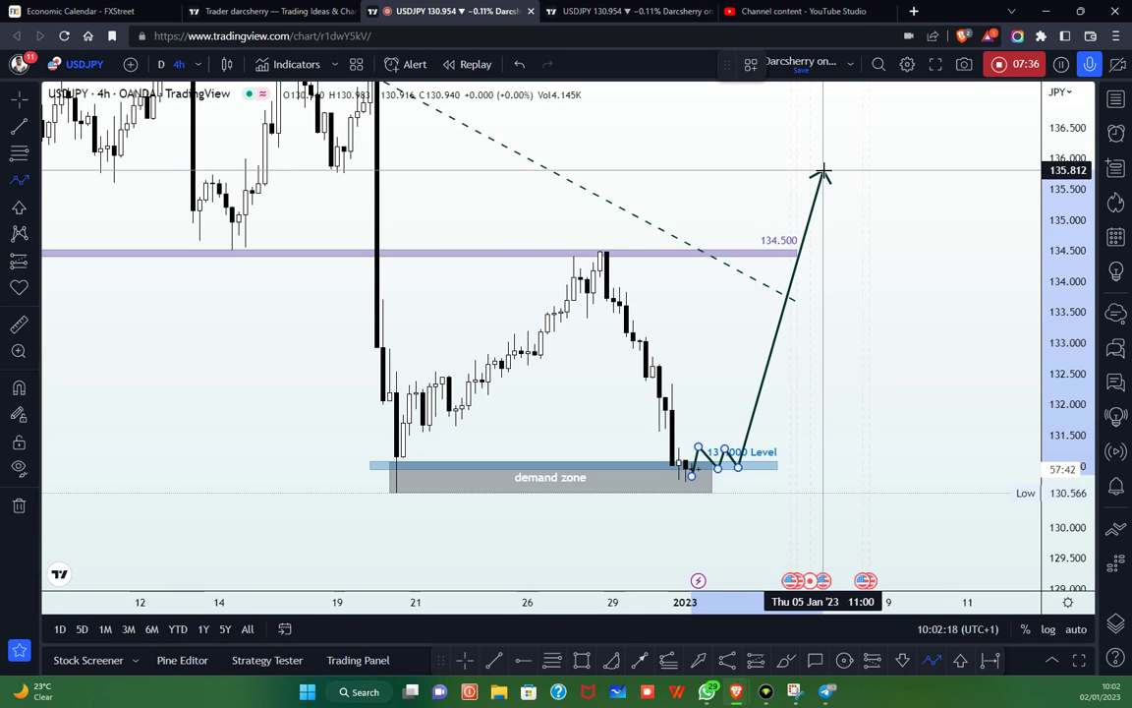
double_click(763, 512)
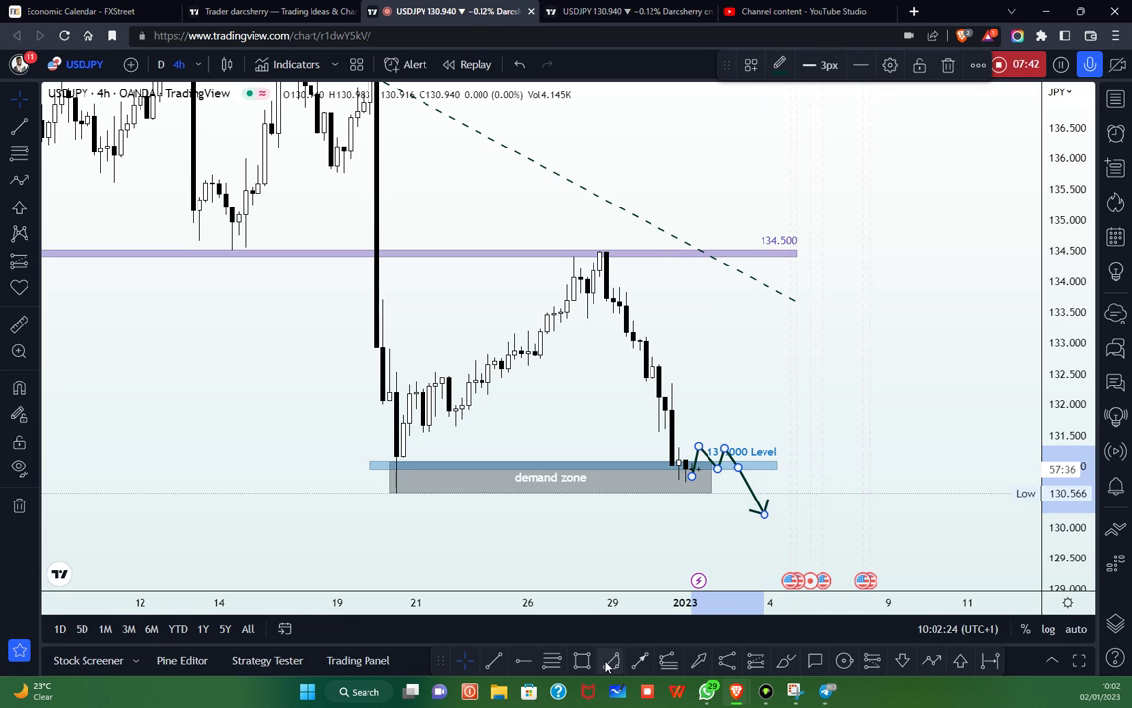
Brush-circle the whole demand zone, then undo the highlight
click(787, 660)
mouse_move(466, 455)
mouse_down()
mouse_move(393, 457)
mouse_move(450, 497)
mouse_move(652, 496)
mouse_move(700, 462)
mouse_move(543, 444)
mouse_move(451, 458)
mouse_up()
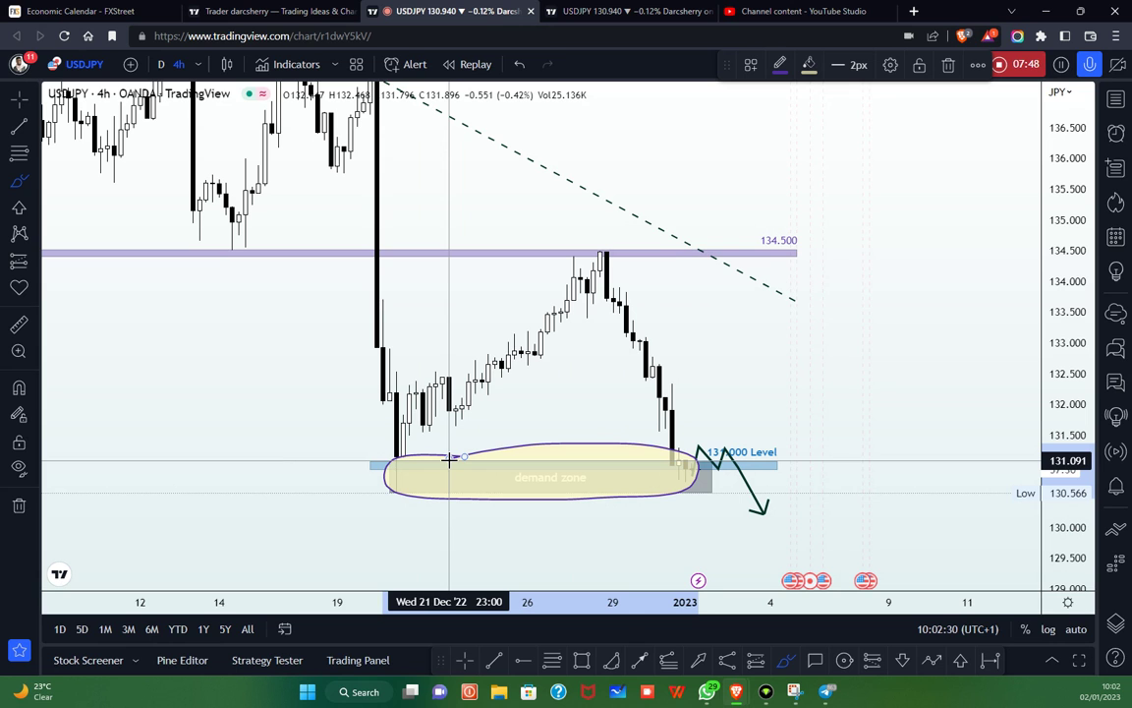
key(ctrl+z)
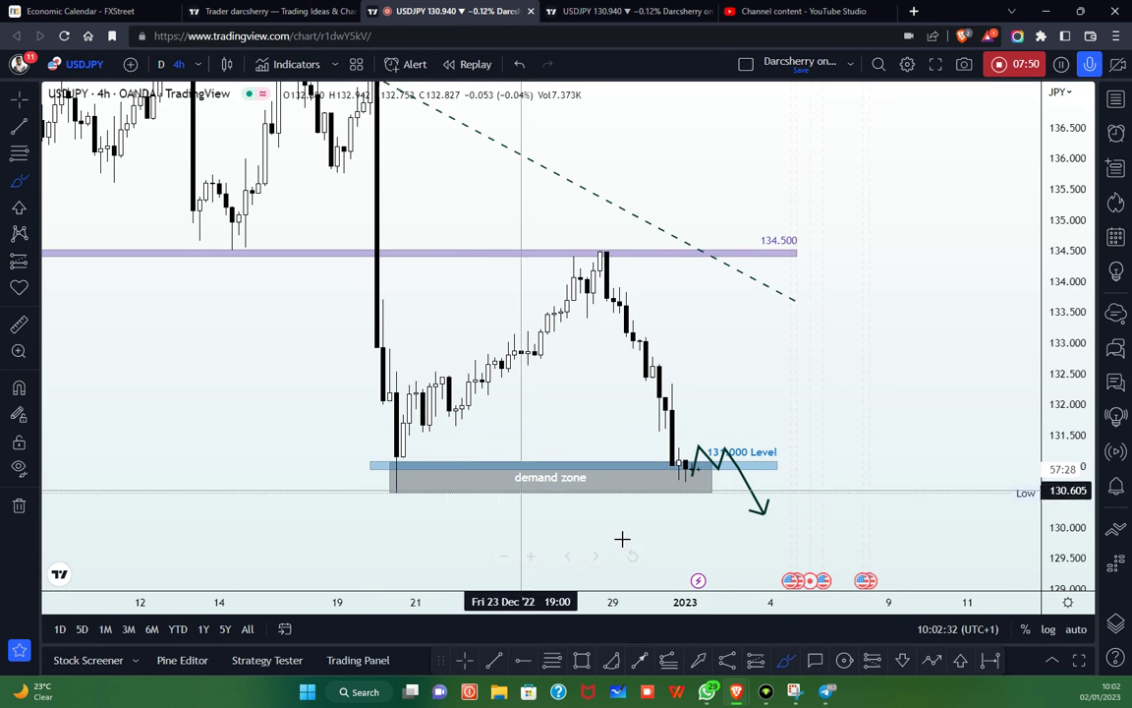